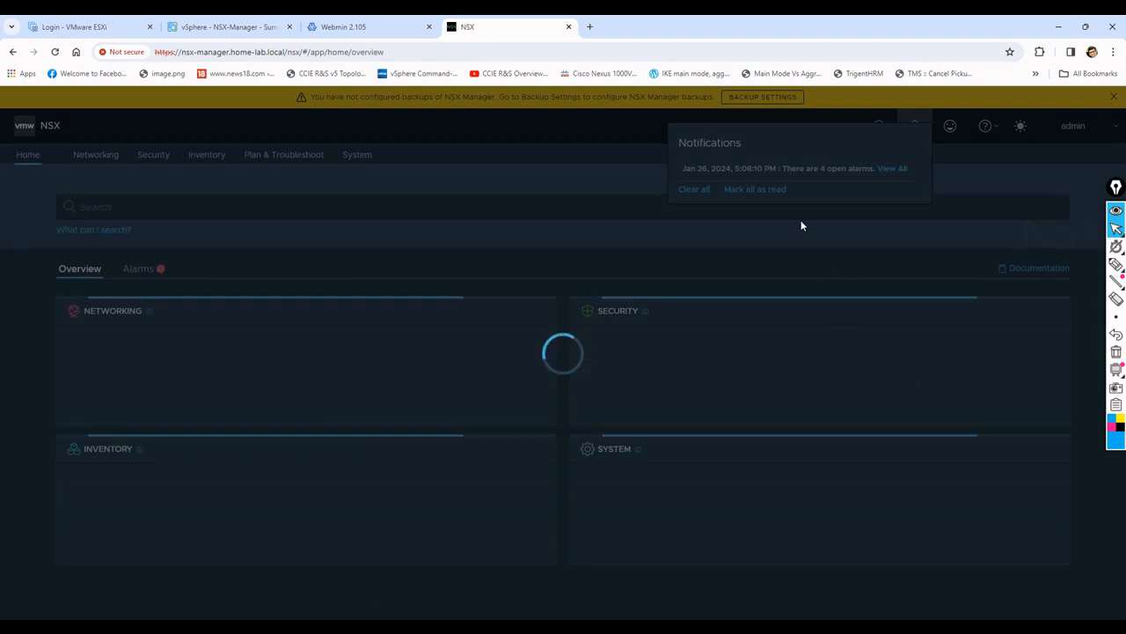
Step: Read through the End User License Agreement to its end, accept its terms and continue
scroll(531, 398, down, 15)
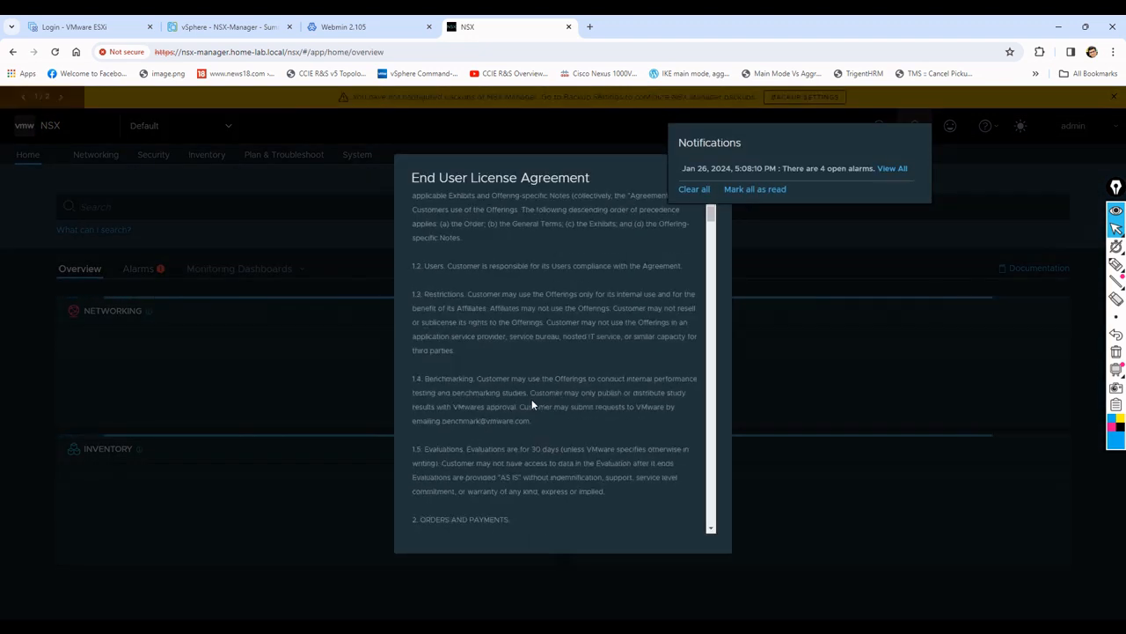
scroll(574, 478, down, 10)
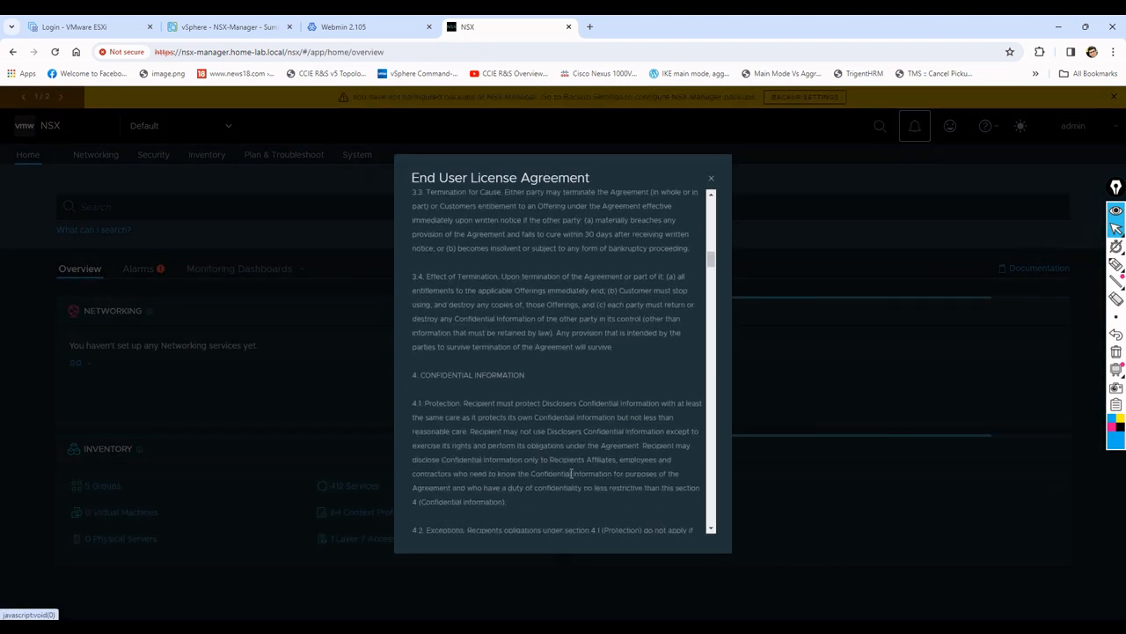
drag(715, 271, 707, 586)
click(416, 498)
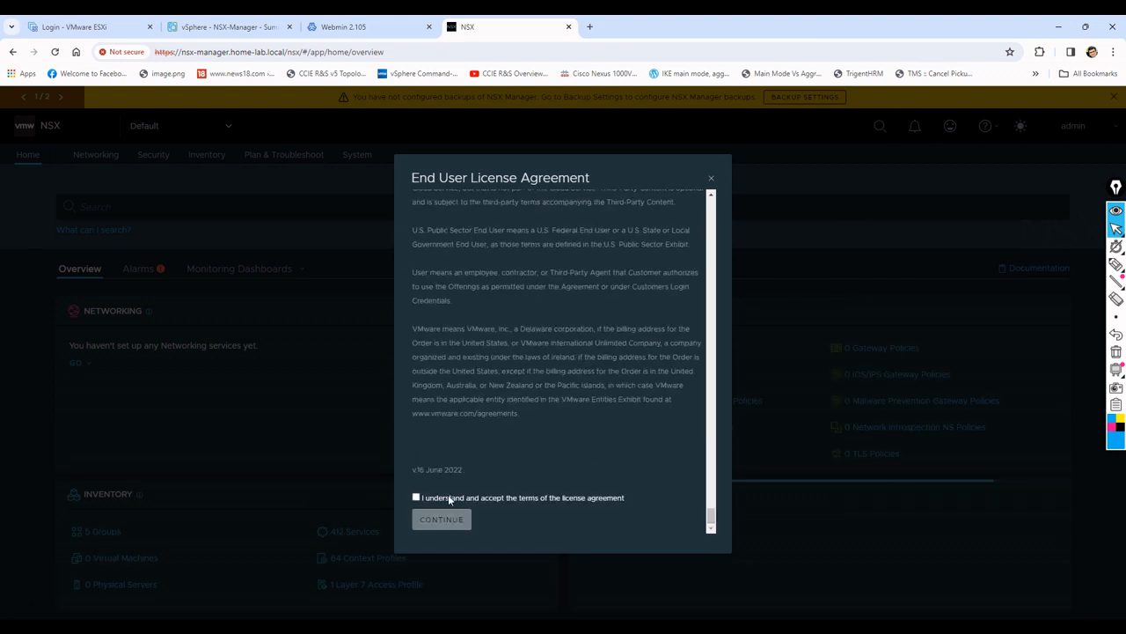
click(447, 519)
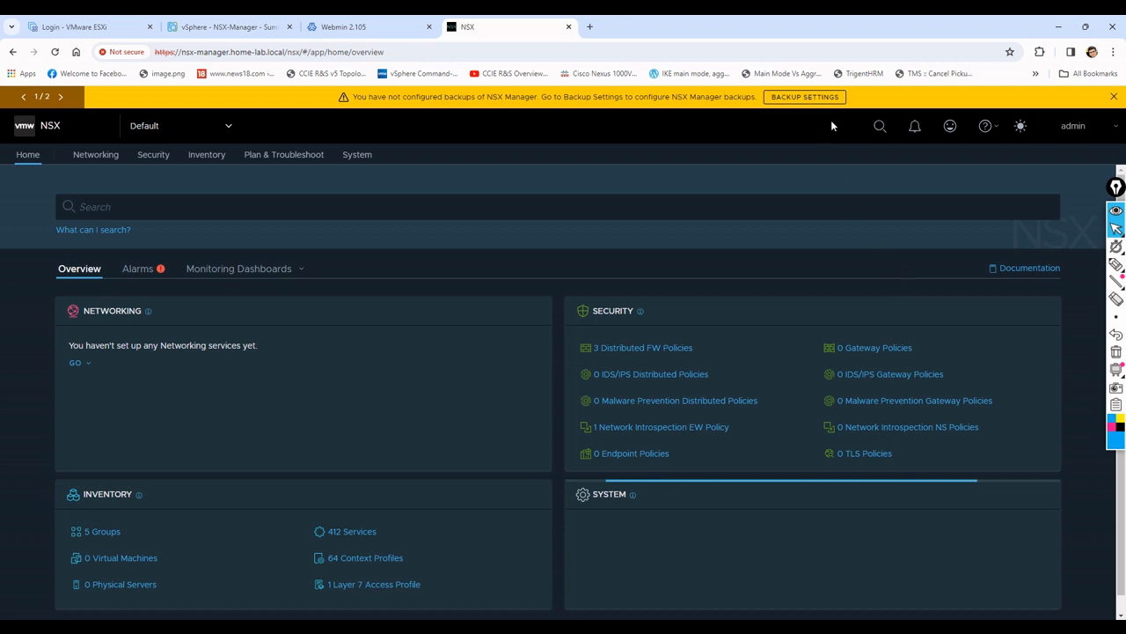
Step: Dismiss the backup and license warning banners and open the system fabric's compute managers
click(1113, 97)
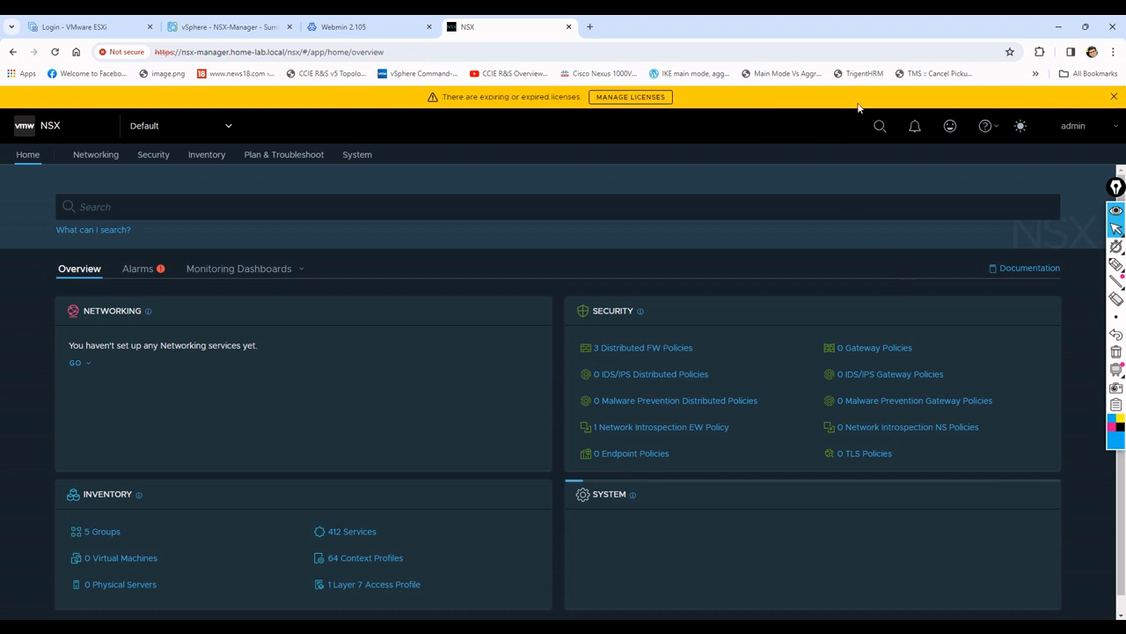
click(357, 156)
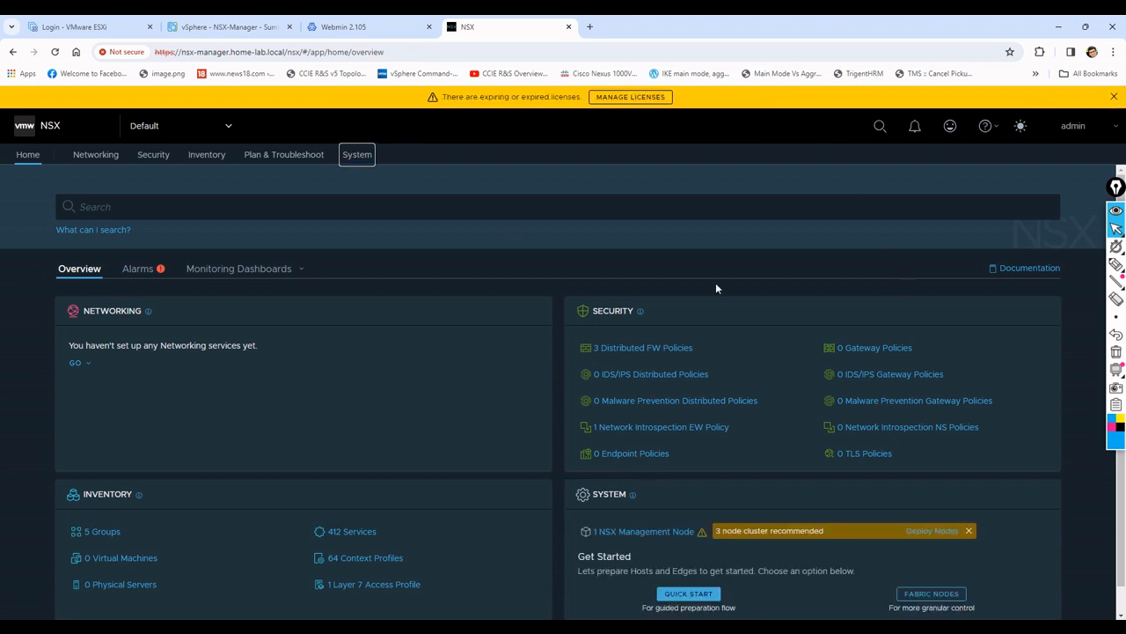
click(1113, 102)
click(360, 135)
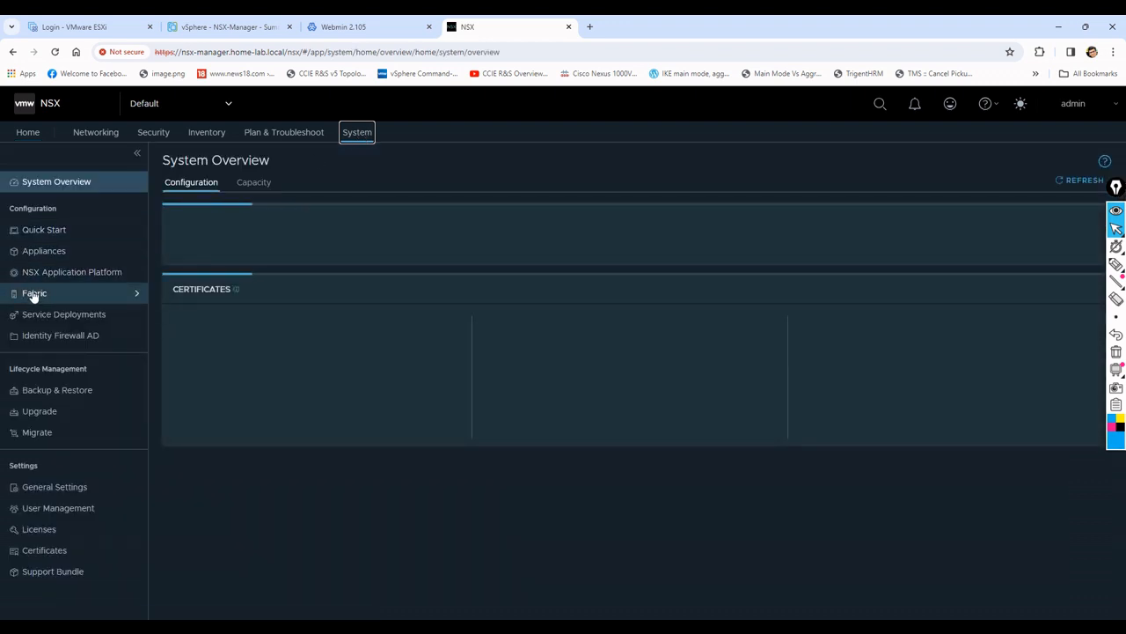
click(32, 296)
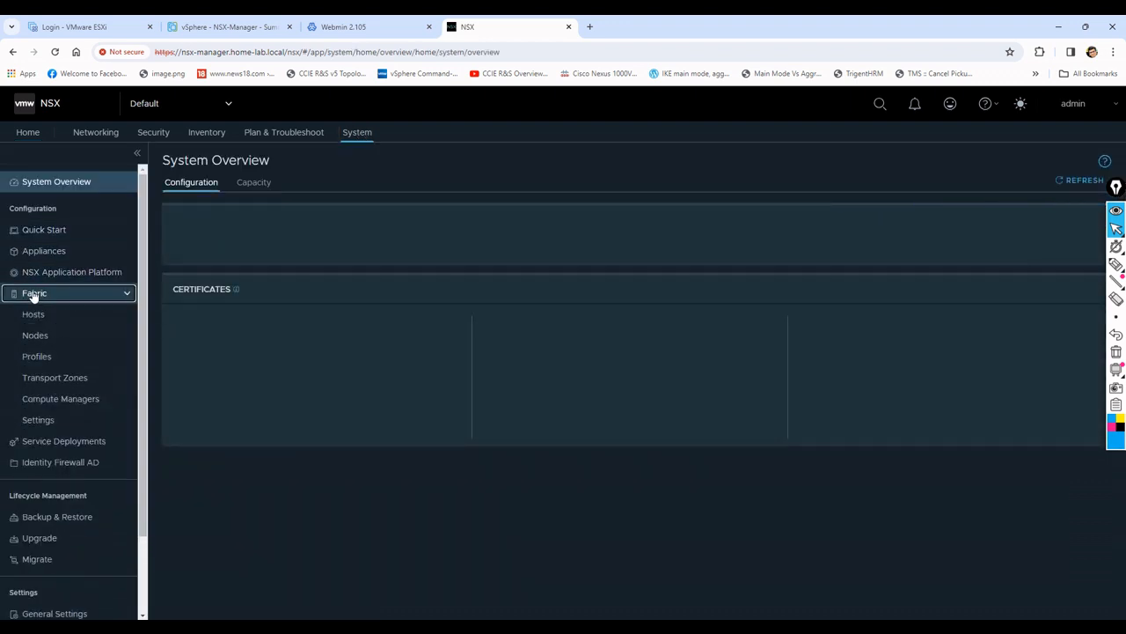
click(83, 400)
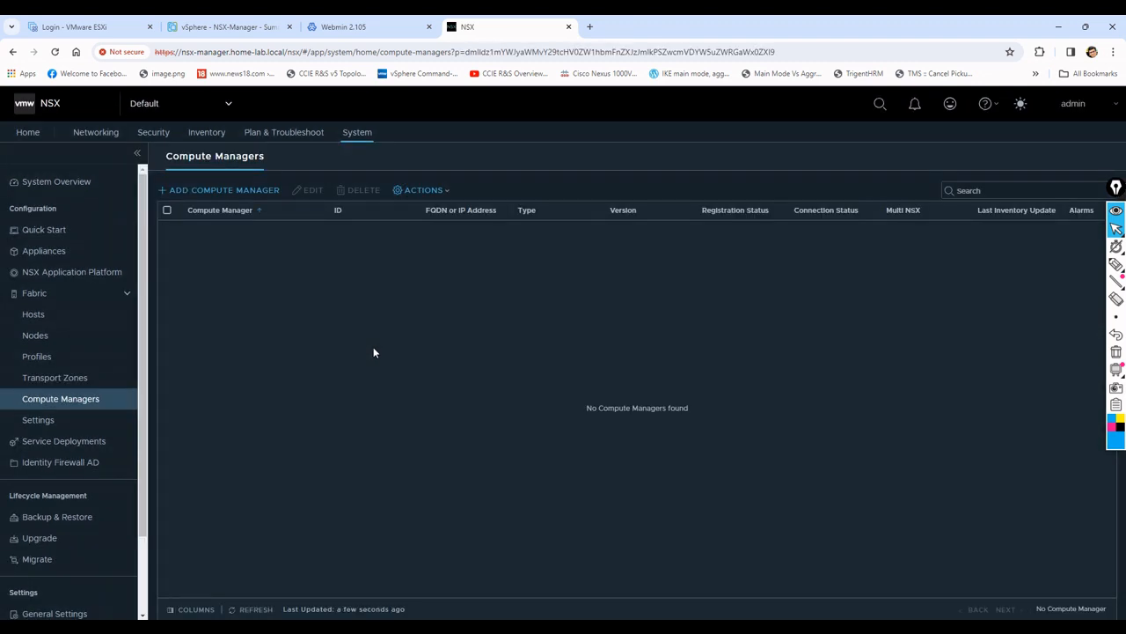
Step: Start a new compute manager named vCenter-lab with the FQDN vcenter.home-lab.local
click(227, 191)
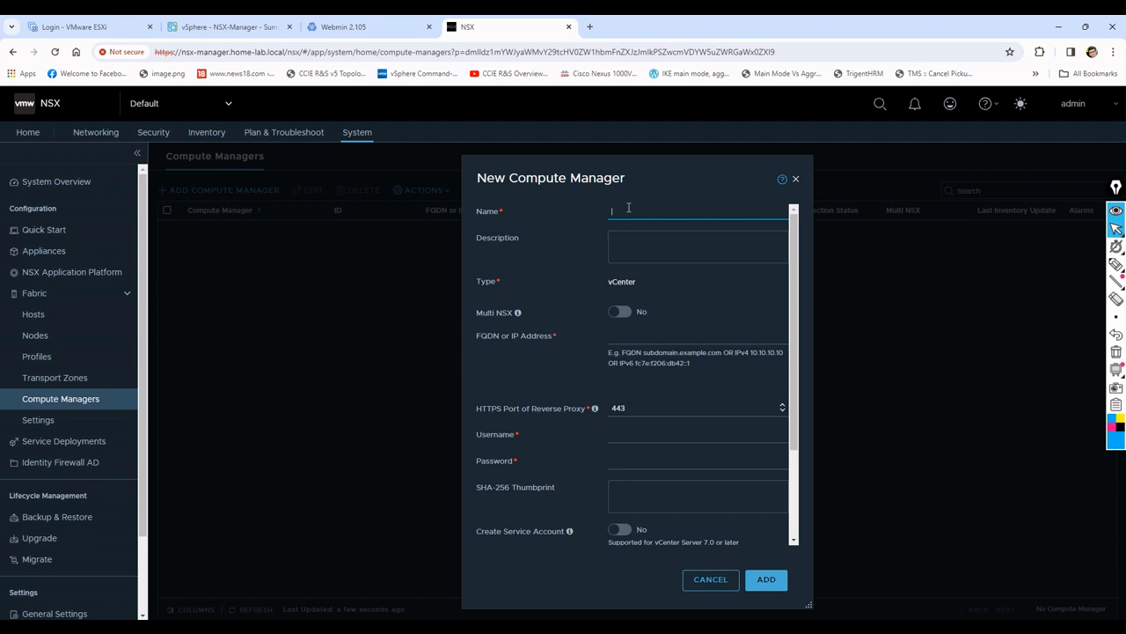
text(vCenter-lab)
click(641, 338)
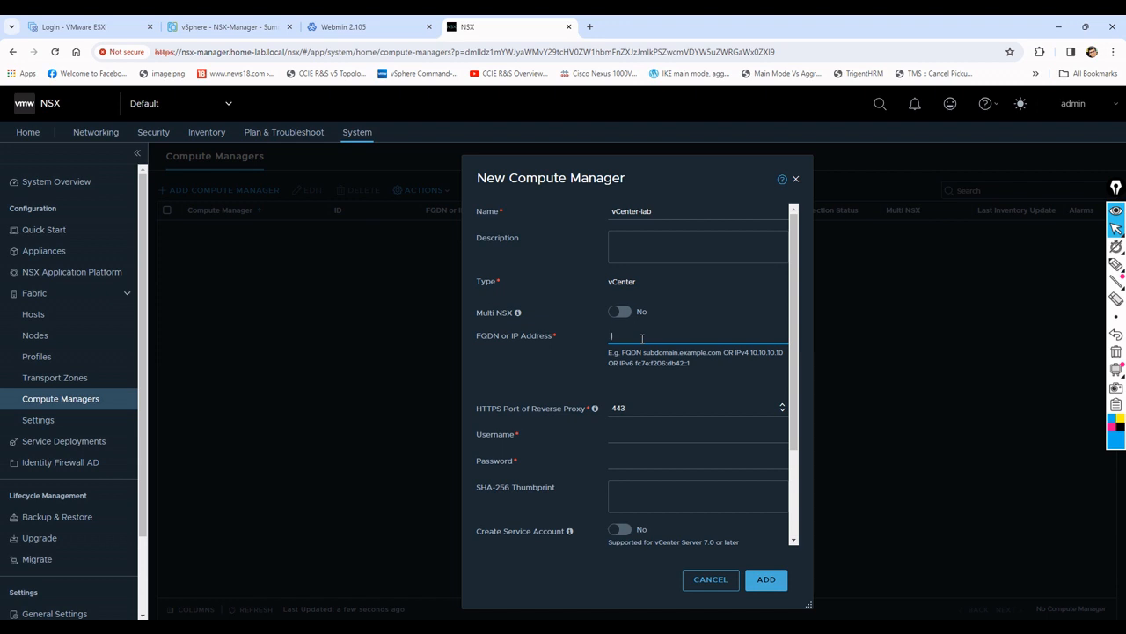
text(vcenter.home-lab.local)
Step: Enter the vCenter administrator's username and account password for the new compute manager
click(637, 434)
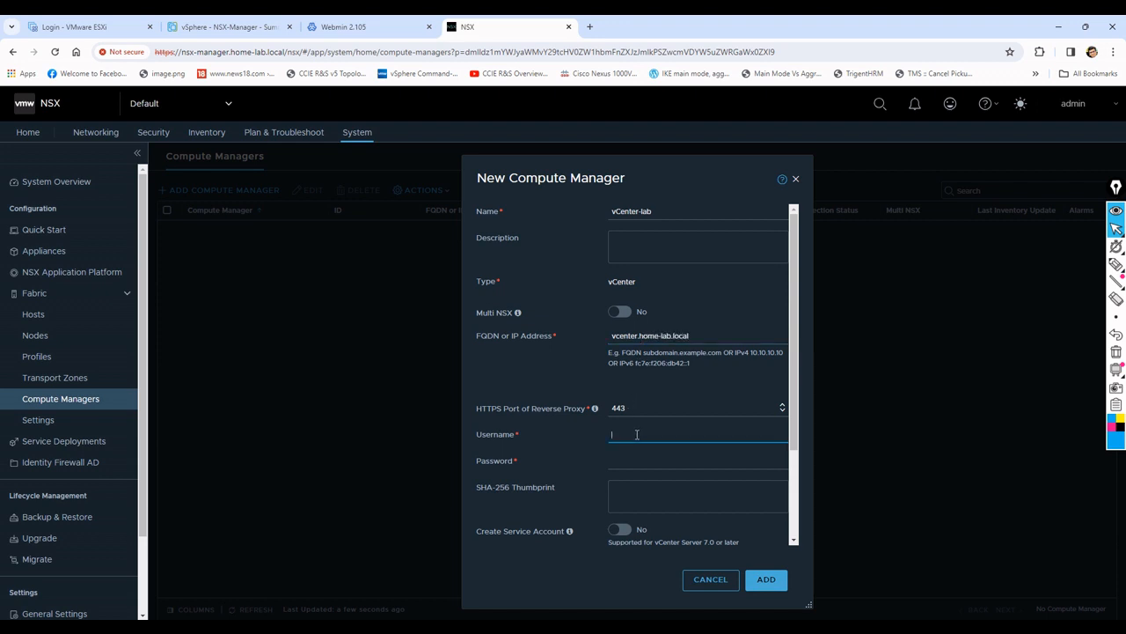
text(administrator@vsphere.local)
key(Tab)
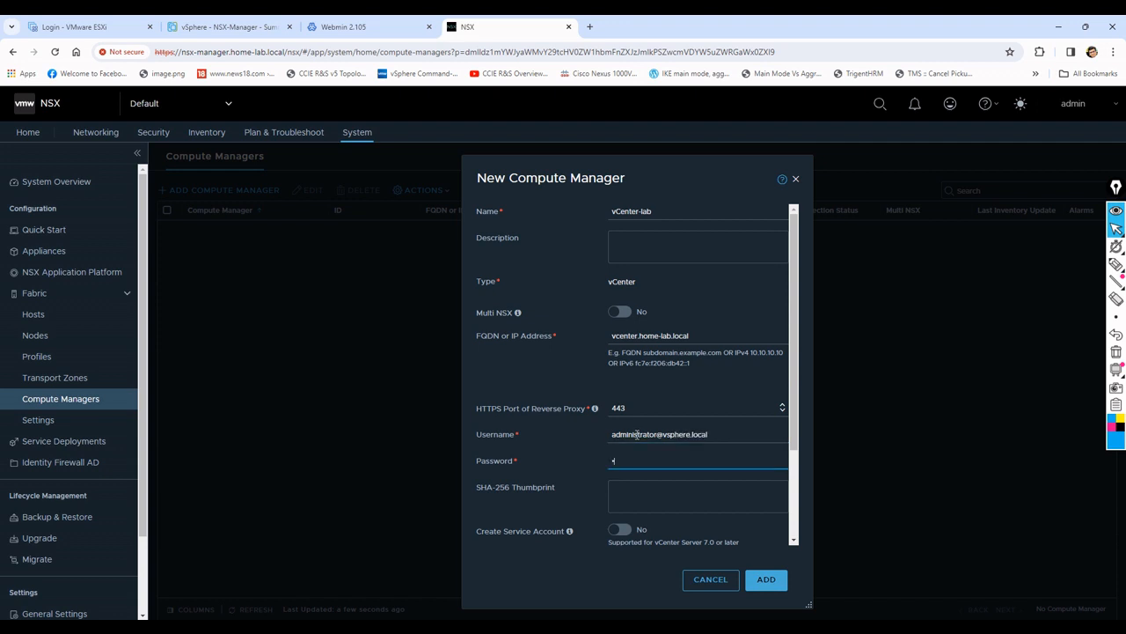
text(••••••••)
Step: Enable service account creation and trust with full NSX access, and add the compute manager using the server-provided thumbprint
scroll(660, 483, down, 1)
click(618, 474)
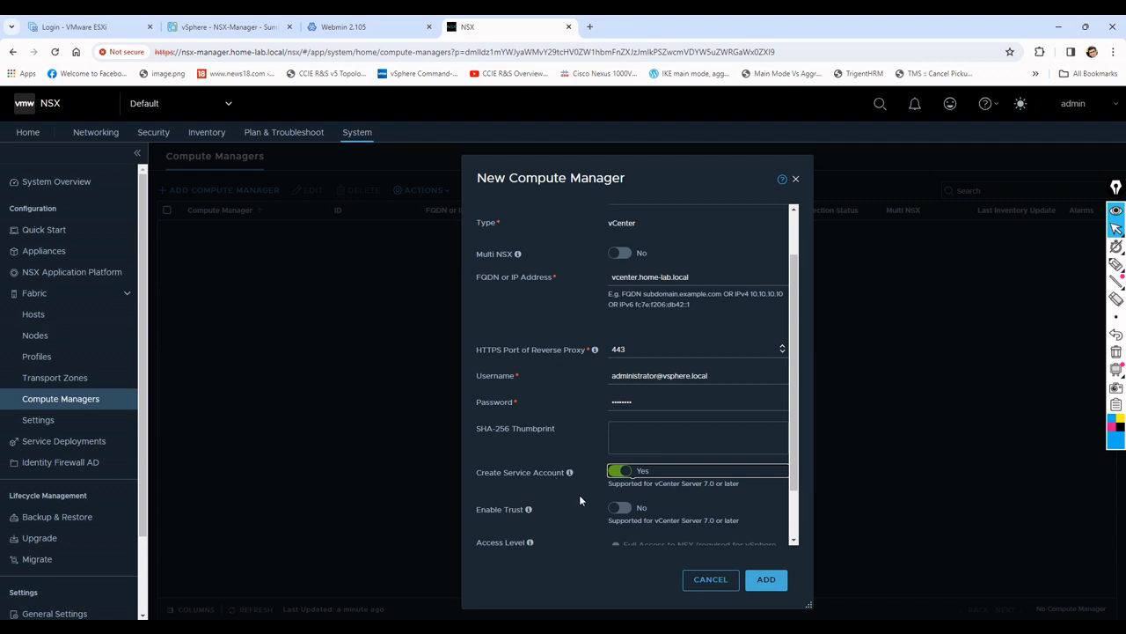
click(621, 511)
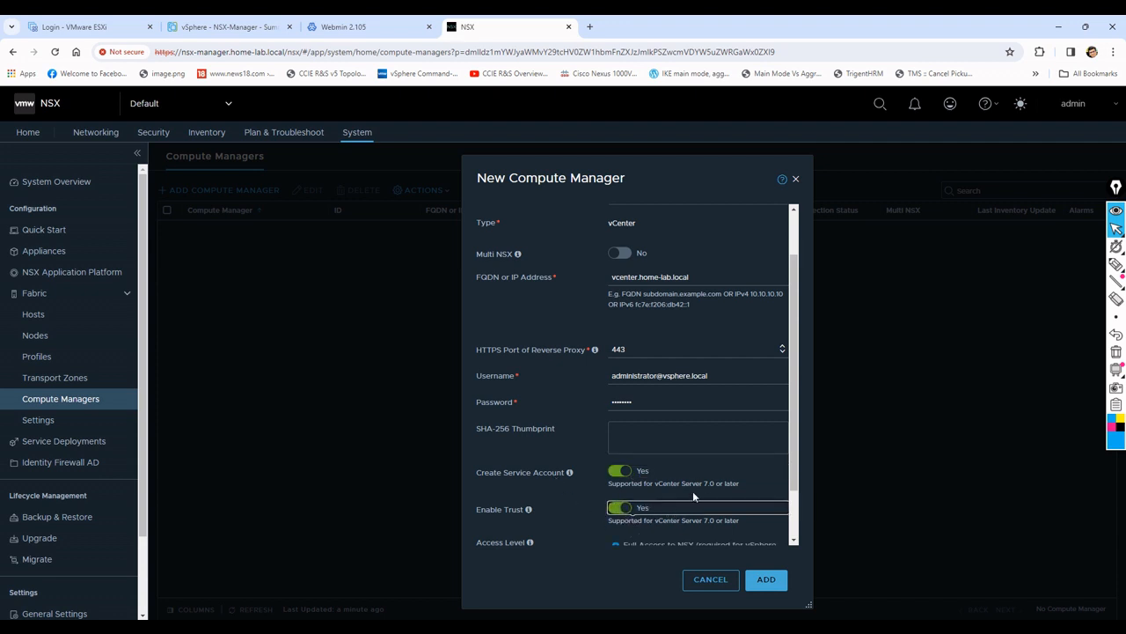
scroll(629, 475, down, 1)
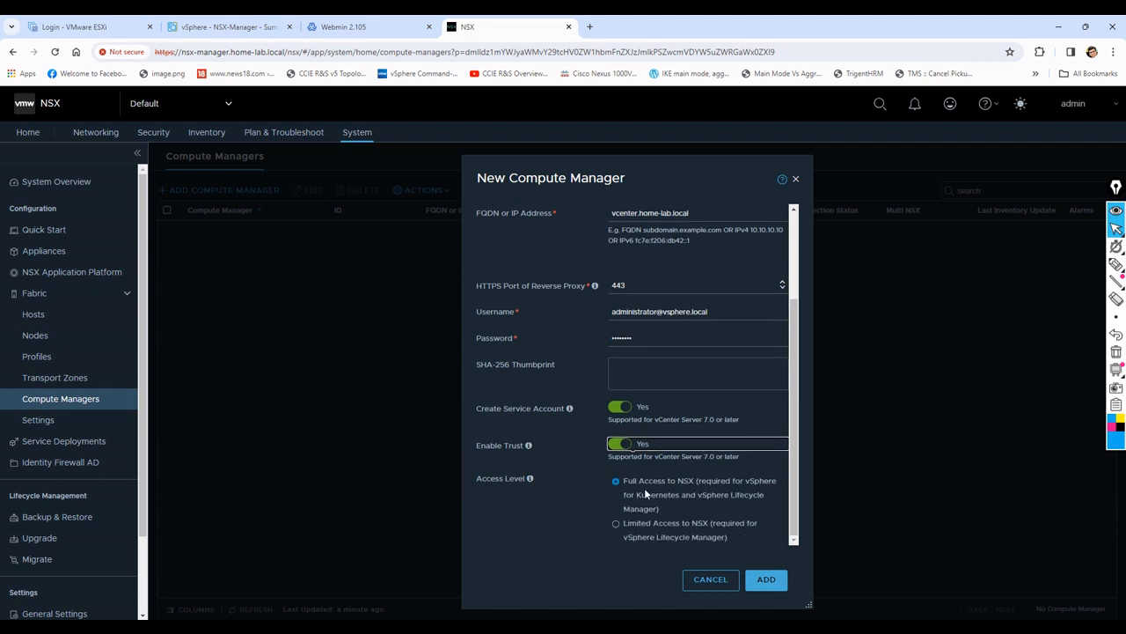
click(762, 579)
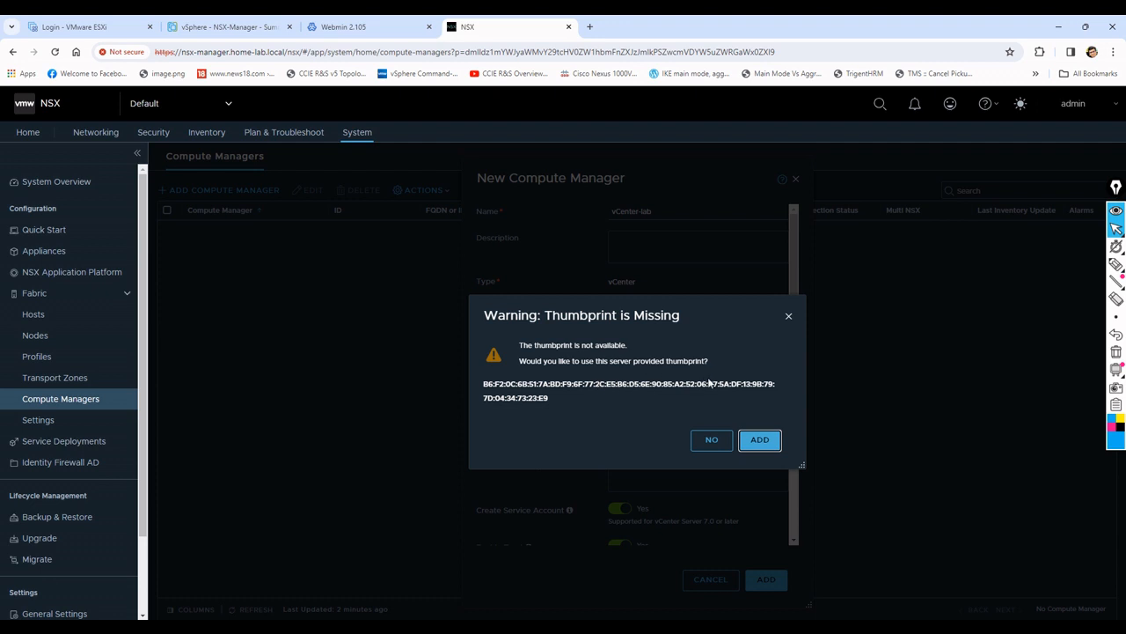
click(760, 441)
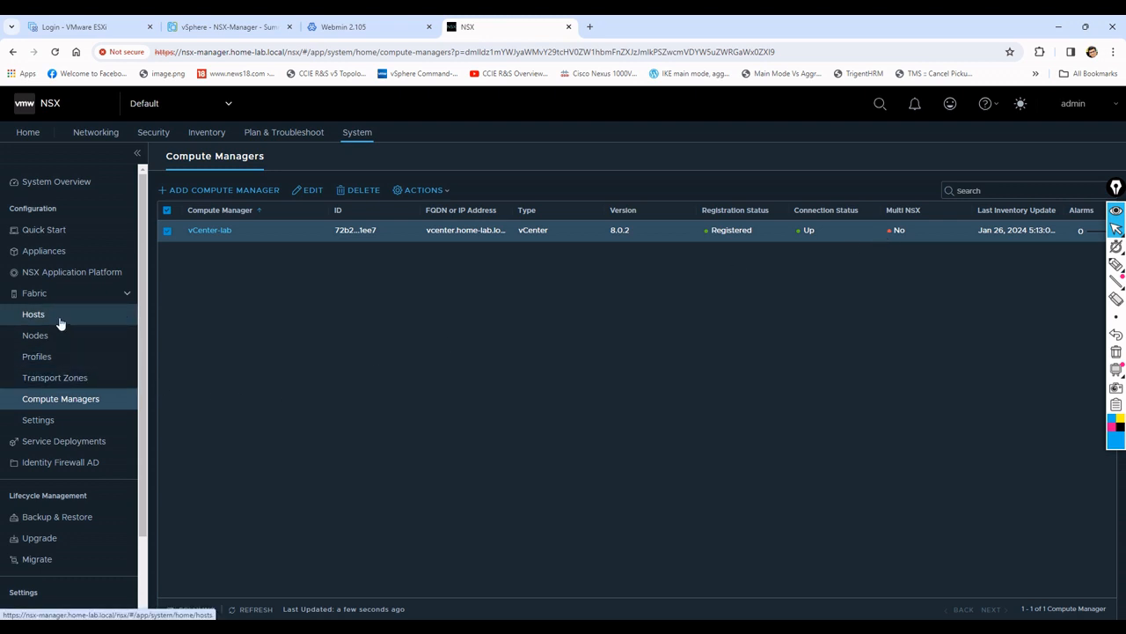
Step: Check the host clusters and add a transport zone named LAB-Overlay with the Overlay traffic type
click(33, 315)
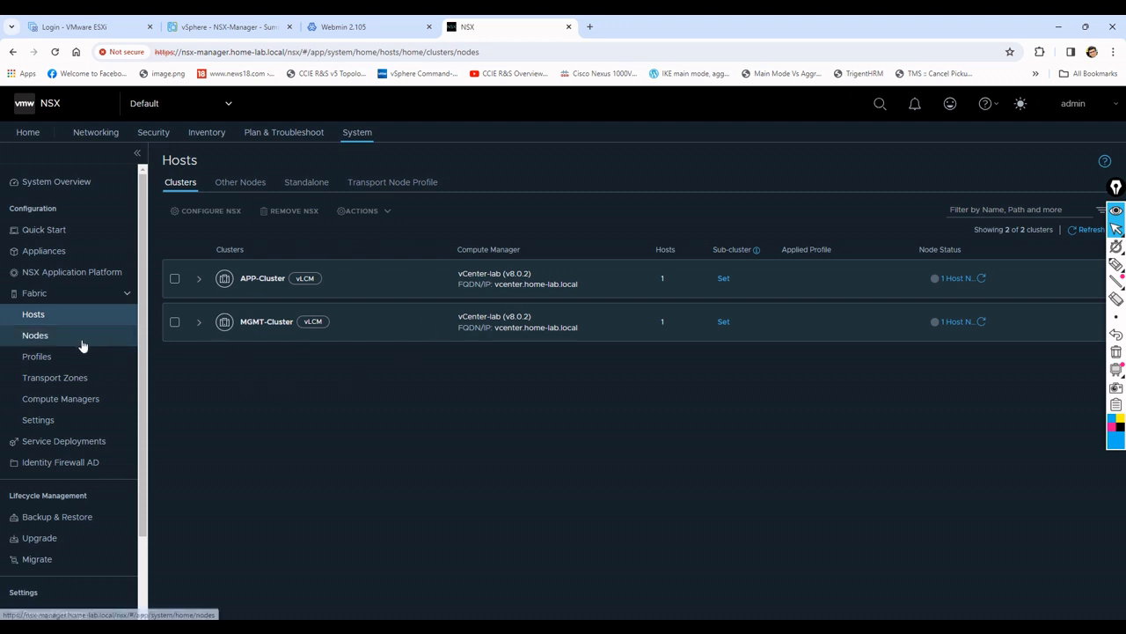
click(69, 378)
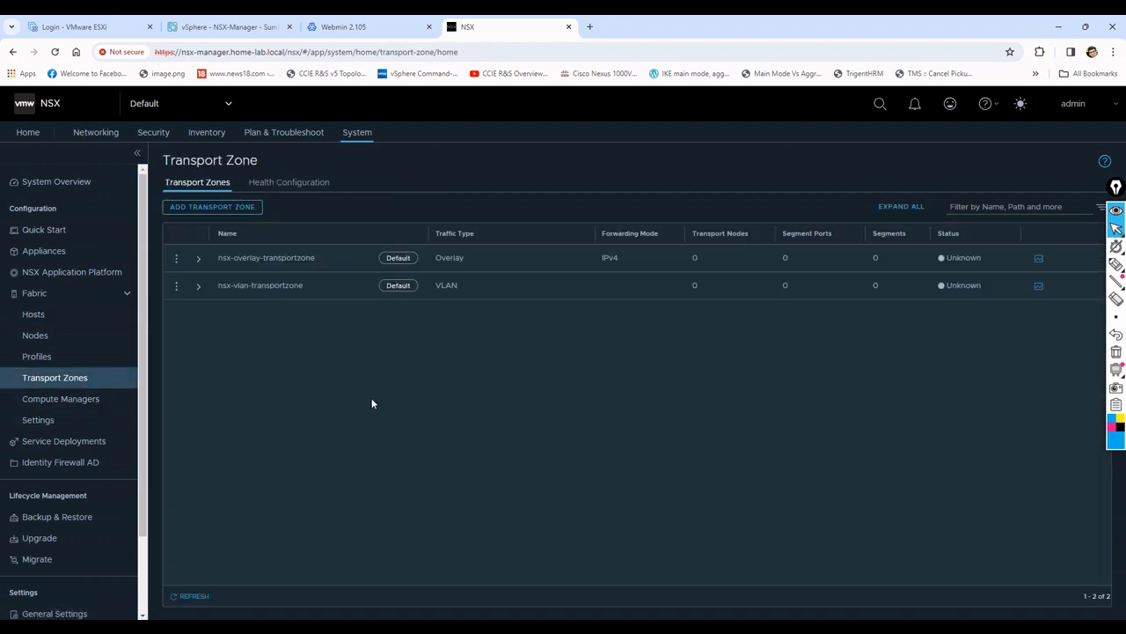
click(227, 207)
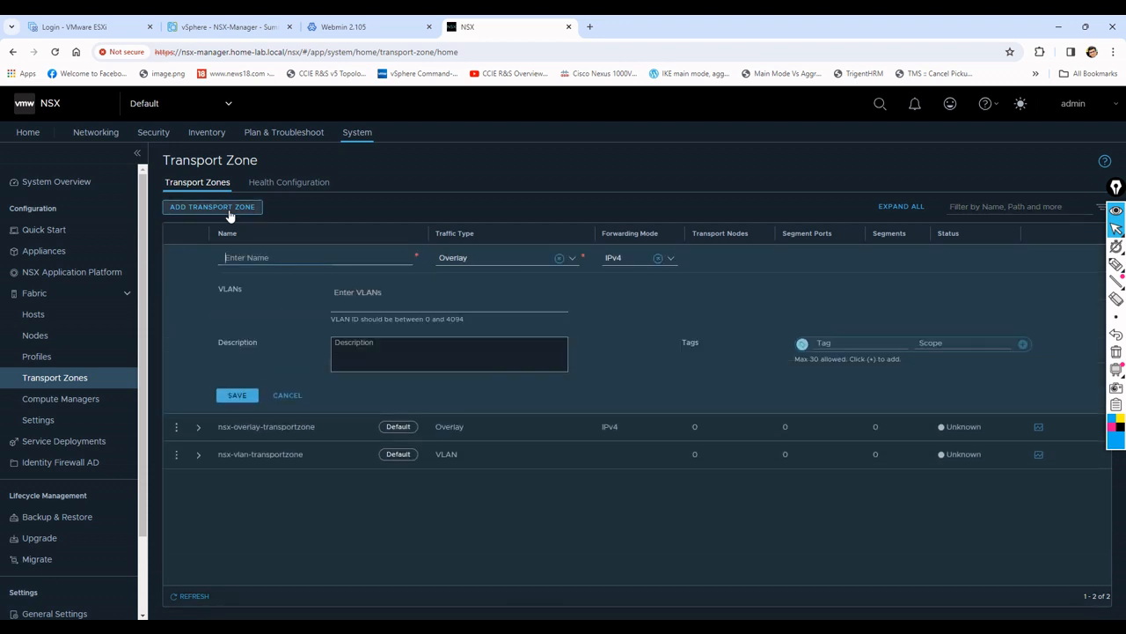
click(275, 257)
text(LAB-Overlay)
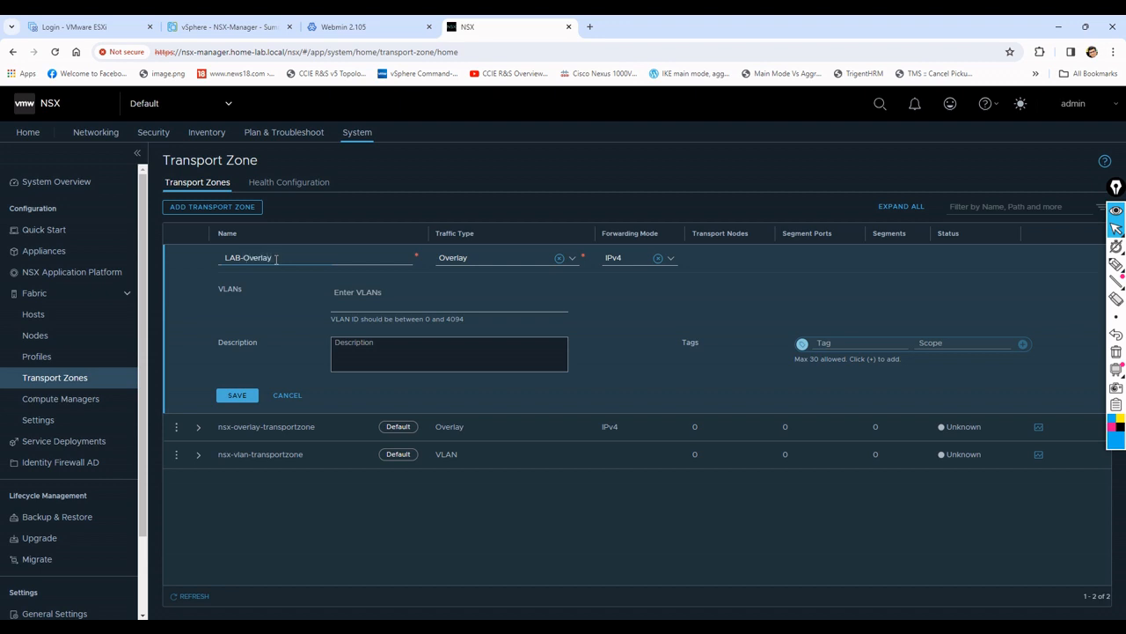
click(495, 258)
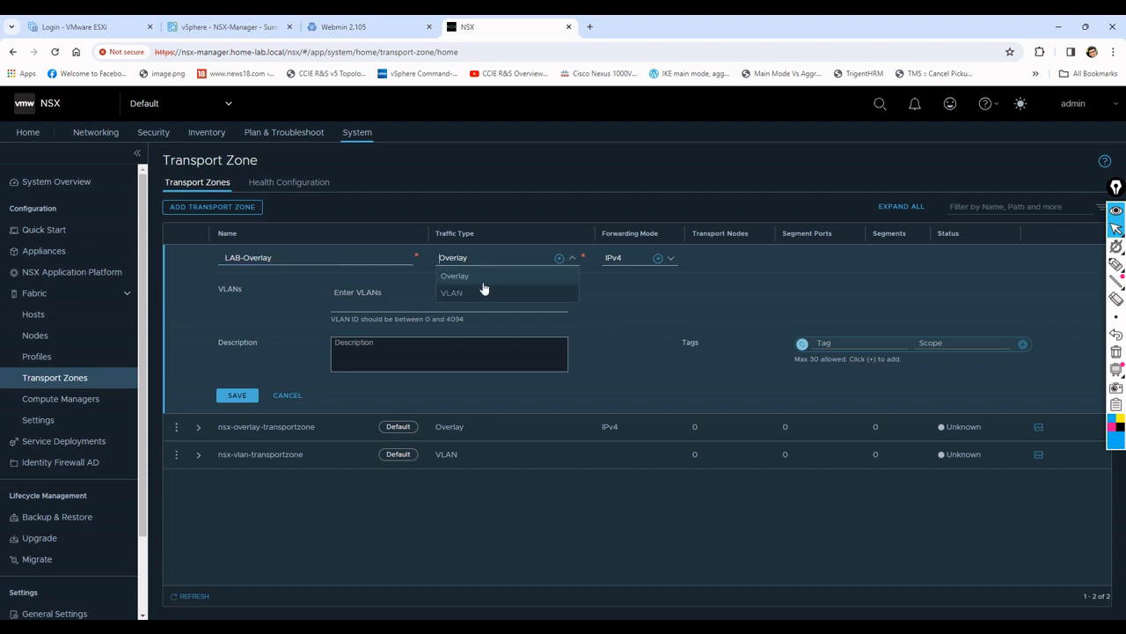
click(485, 277)
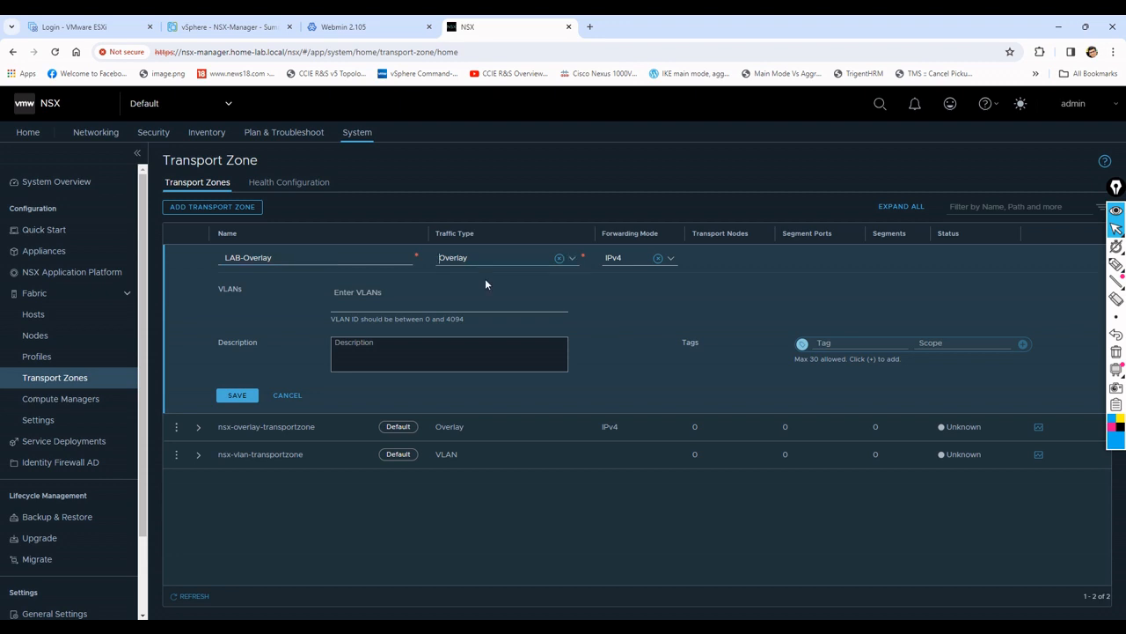
click(238, 397)
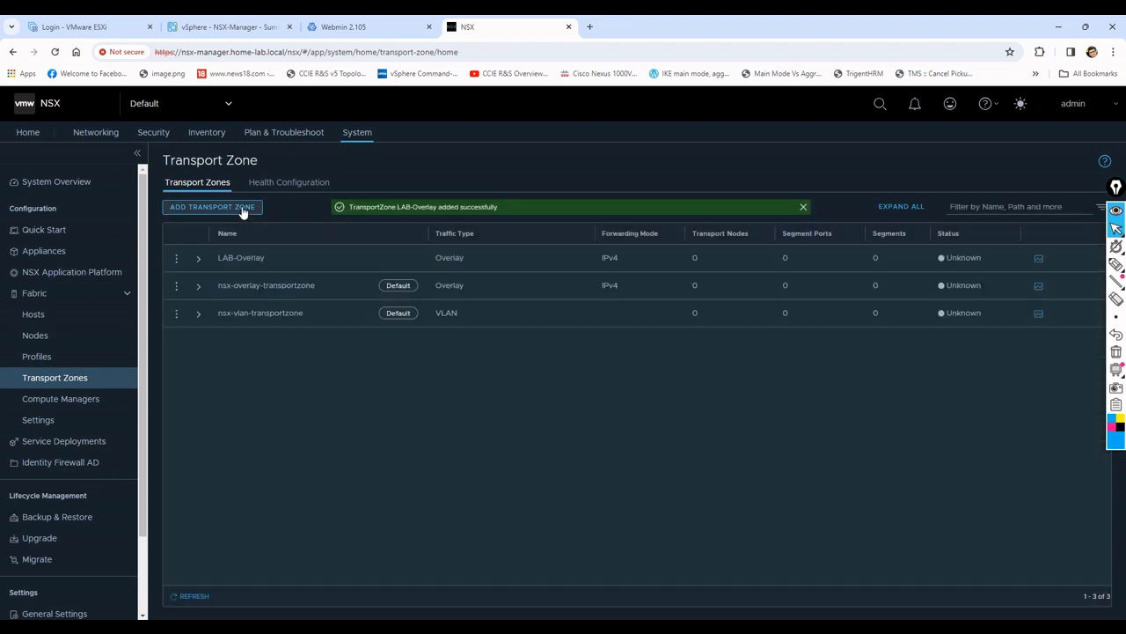
Step: Add a second transport zone named LAB-VLAN with the VLAN traffic type
click(244, 209)
click(250, 258)
text(LAB-VLAN)
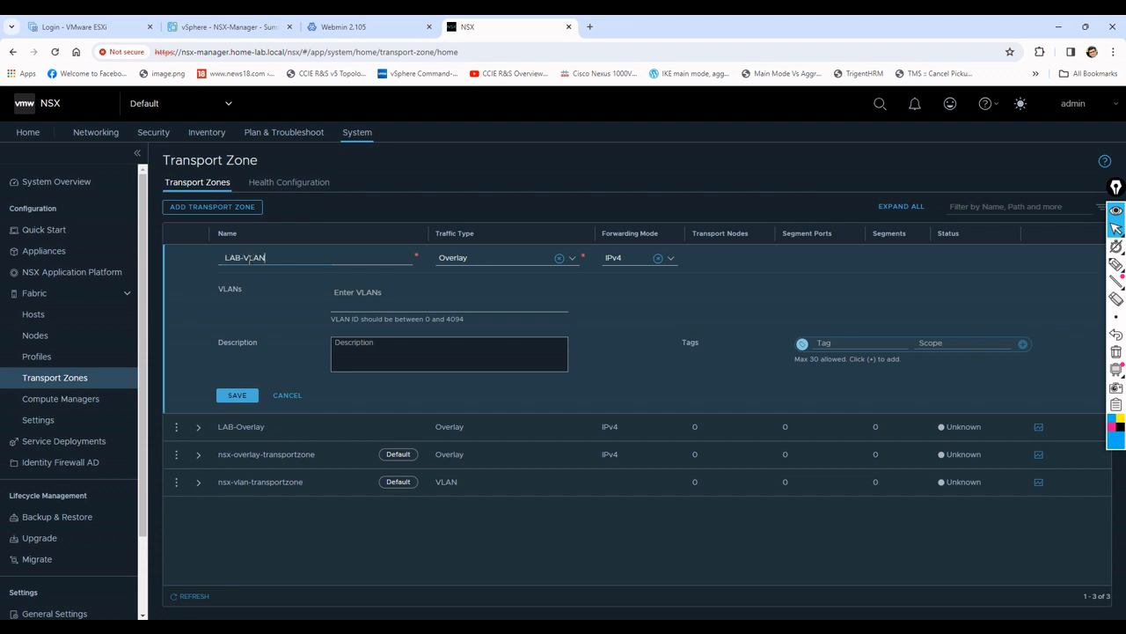
click(578, 259)
click(453, 293)
click(237, 402)
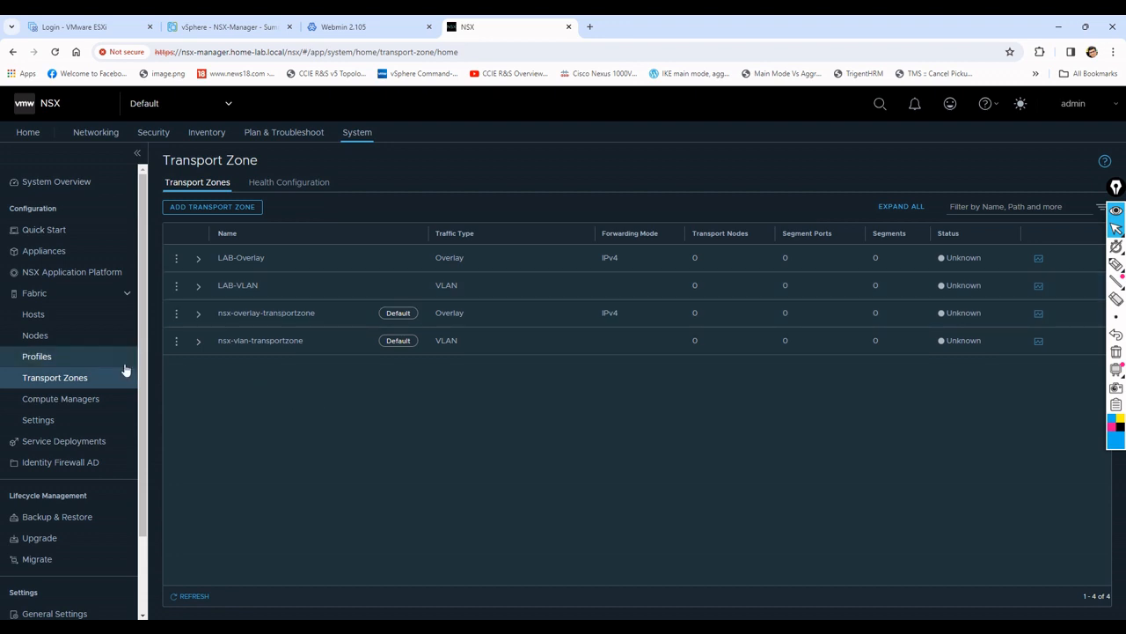
Step: Add an uplink profile named Lab-NUP-1 whose default teaming uses Load Balance Source with "Uplink-1 Uplink-2" as active uplinks
click(69, 362)
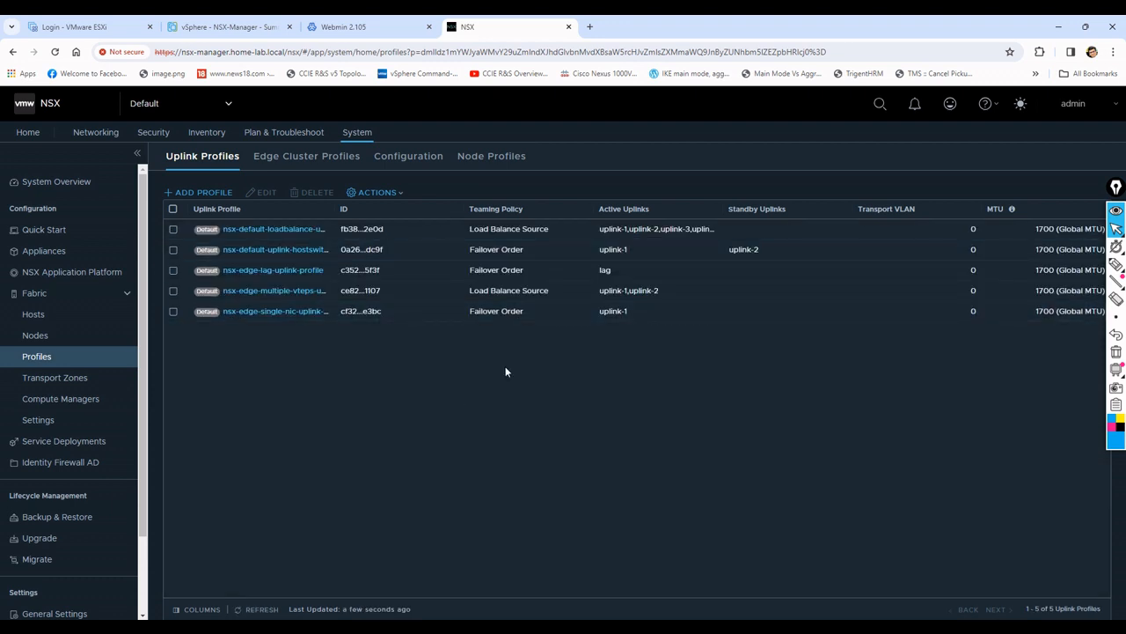
click(203, 192)
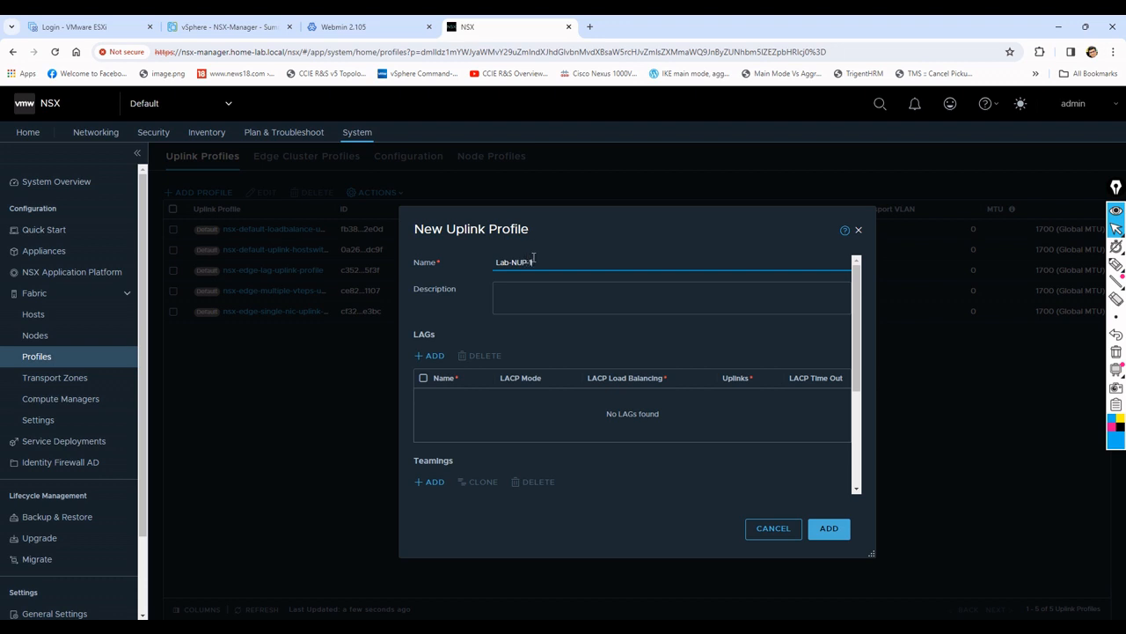
scroll(586, 342, down, 3)
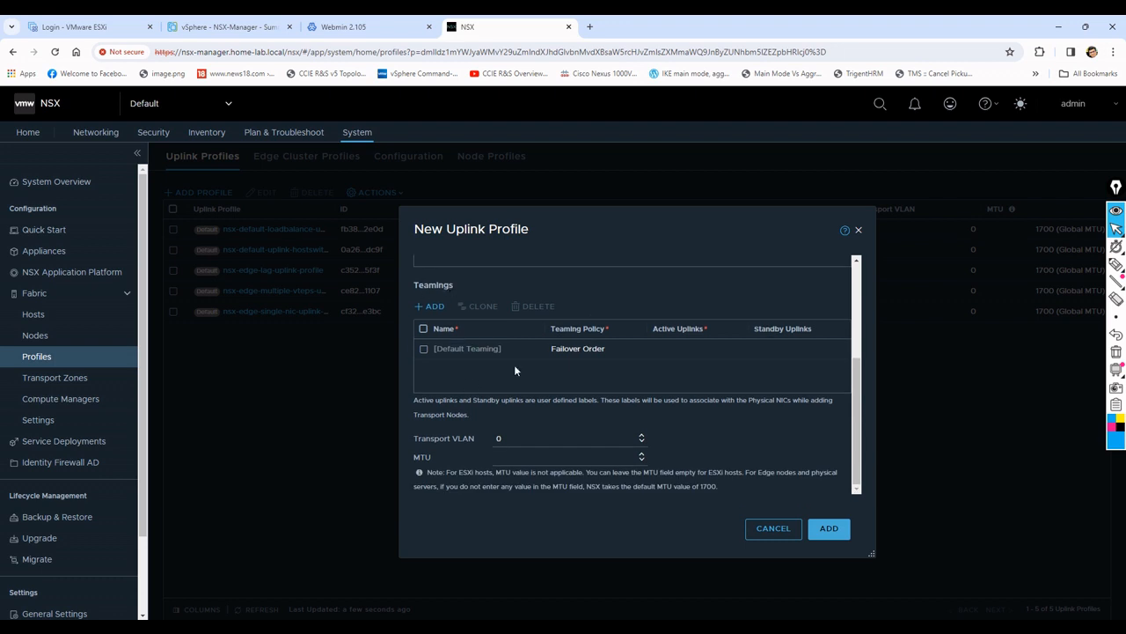
scroll(648, 356, up, 1)
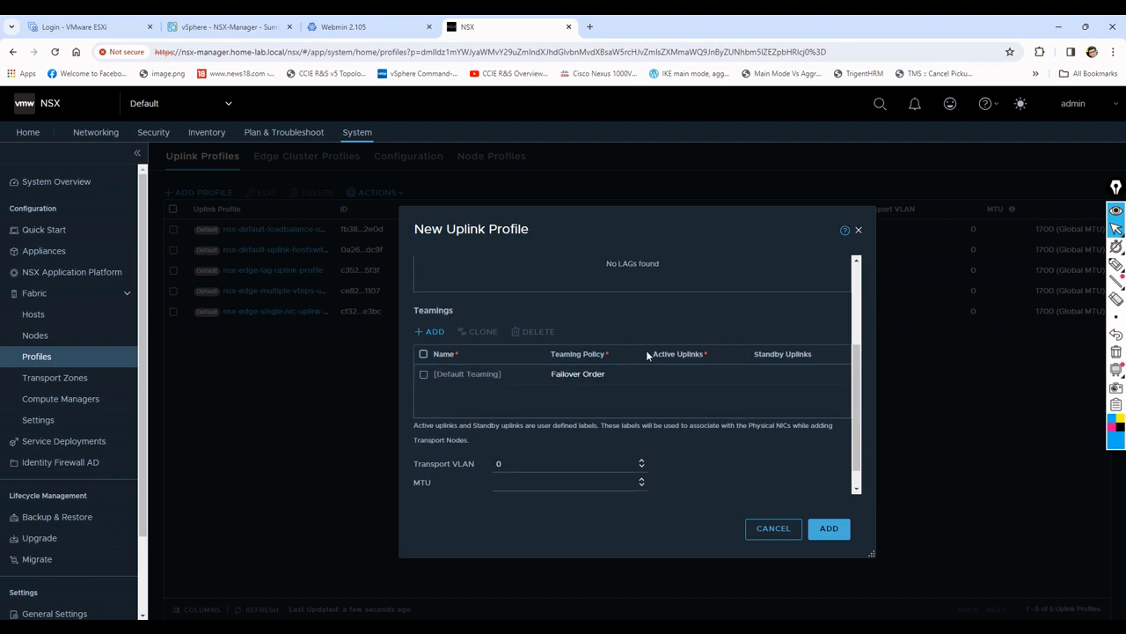
click(643, 379)
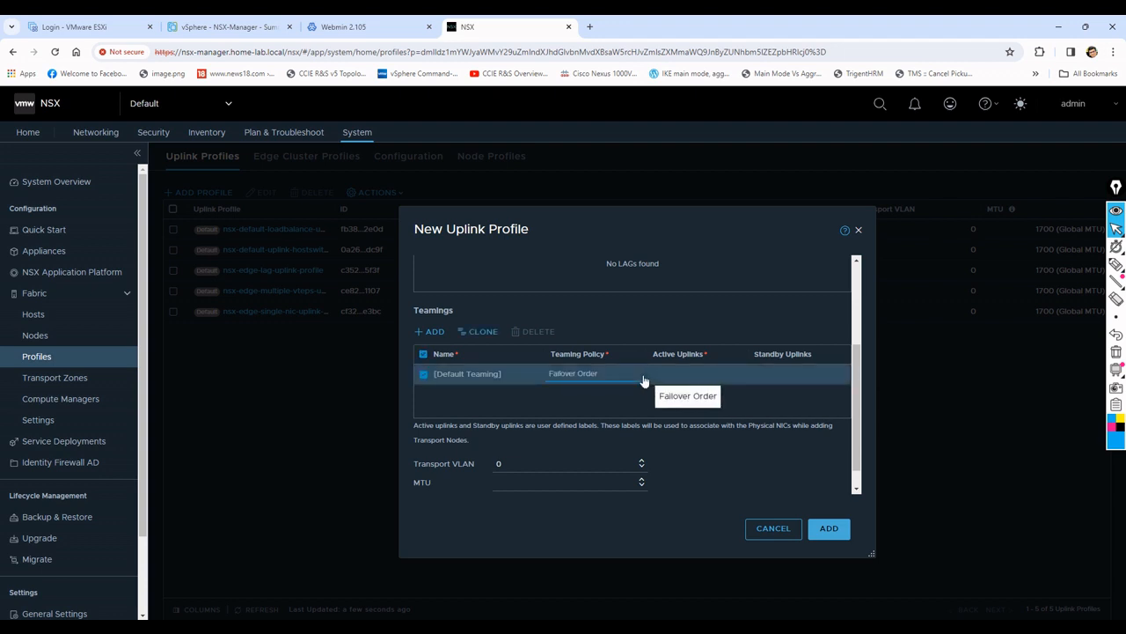
click(636, 375)
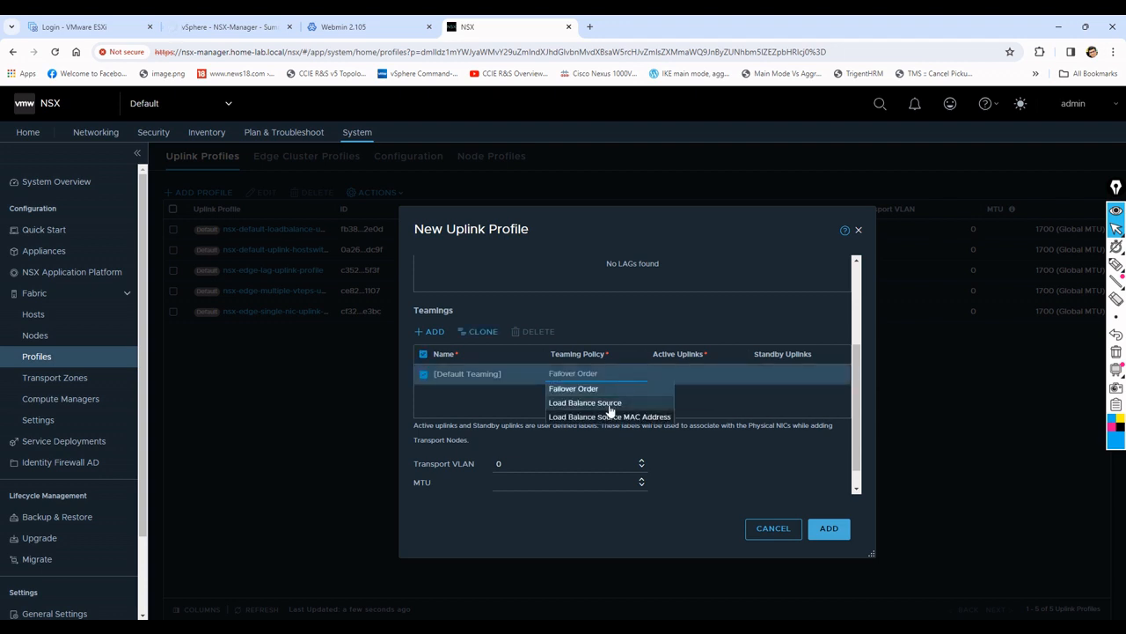
click(610, 405)
click(684, 372)
text(Uplink-1 Uplink-2)
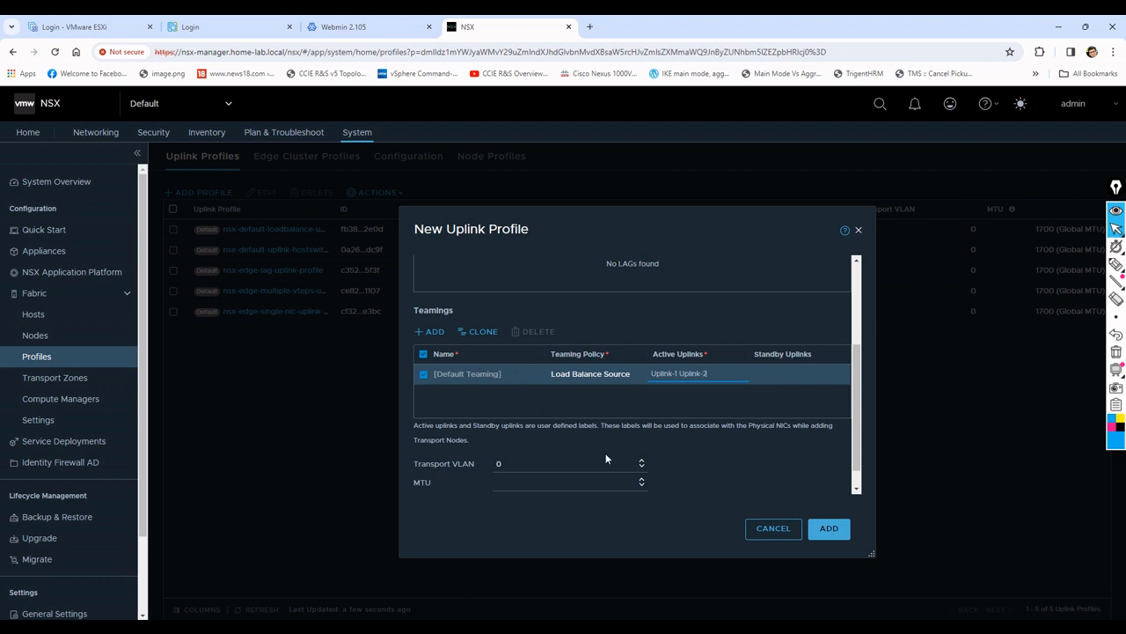
click(829, 531)
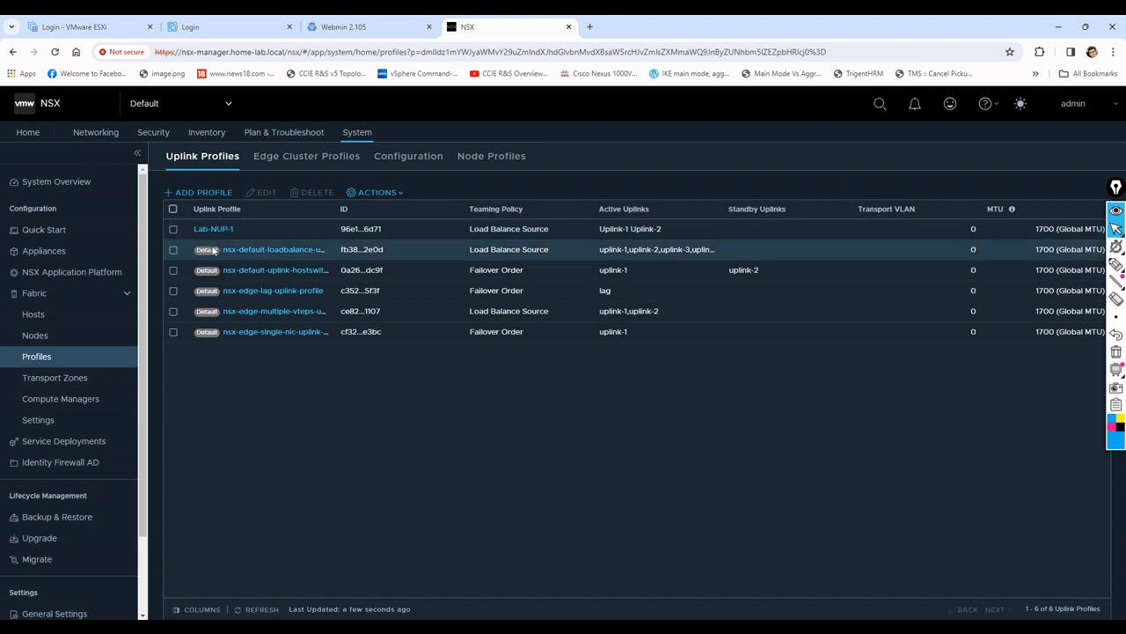
Step: Sketch two boxes labelled A and B below the uplink profile list and connect them with an arrow
click(1116, 264)
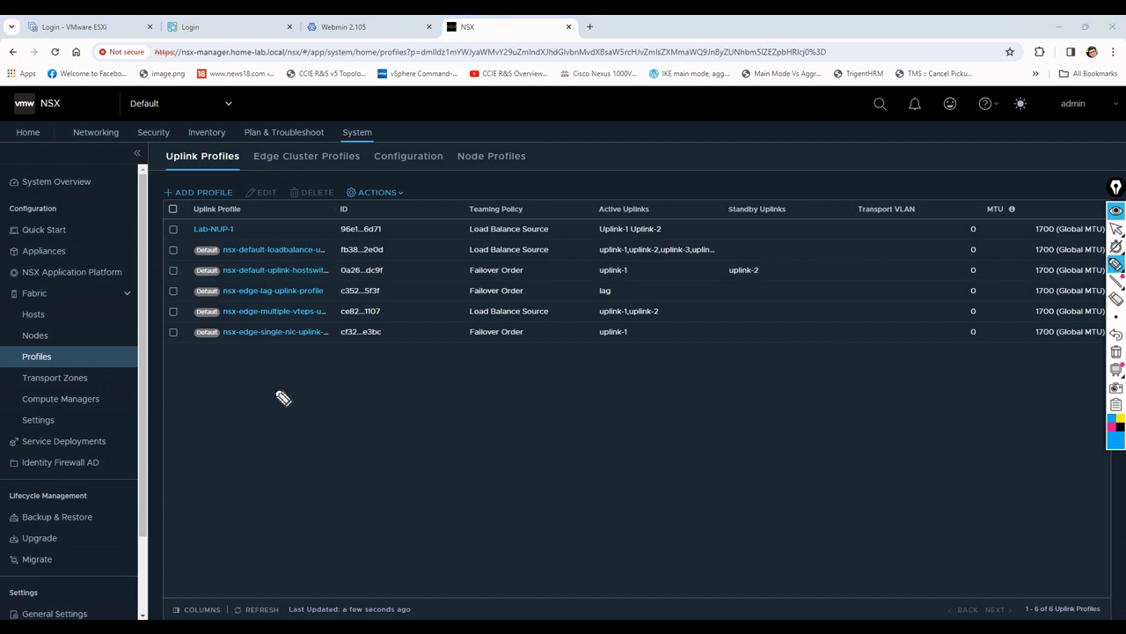
mouse_move(258, 407)
mouse_down()
mouse_move(291, 401)
mouse_move(259, 420)
mouse_move(289, 407)
mouse_move(282, 381)
mouse_up()
mouse_move(488, 380)
mouse_down()
mouse_move(535, 372)
mouse_move(528, 406)
mouse_up()
drag(507, 358, 509, 374)
mouse_move(298, 417)
mouse_down()
mouse_move(480, 401)
mouse_move(472, 407)
mouse_up()
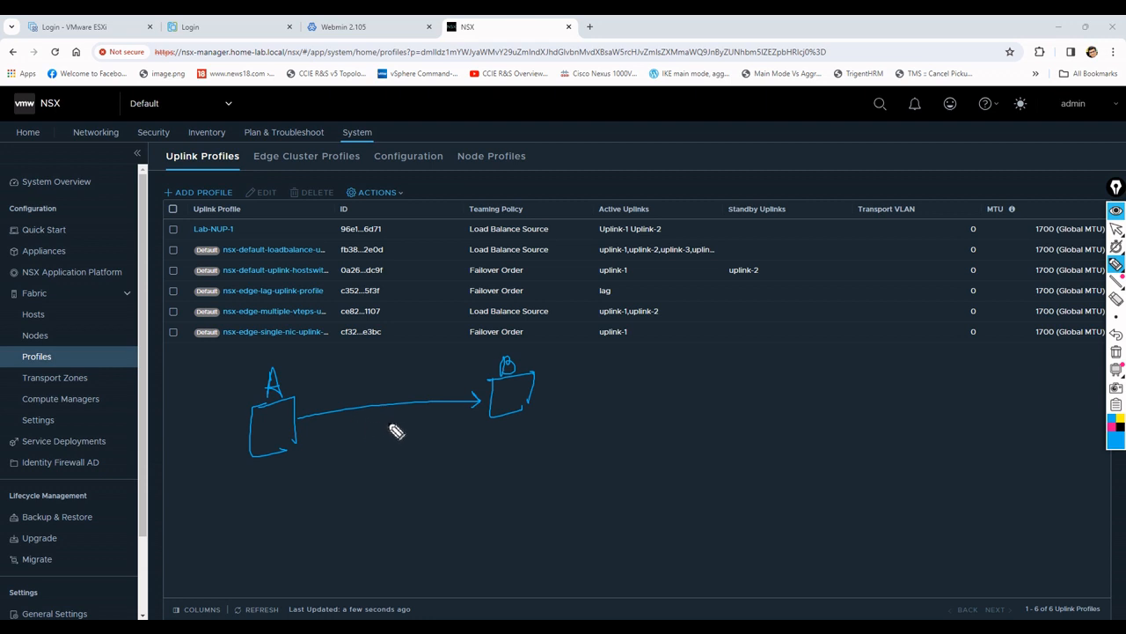
Step: Annotate the arrow with the subnet 192.168.1.0/24 and mark the endpoints A and B as .10 and .20
mouse_move(330, 441)
mouse_down()
mouse_move(340, 429)
mouse_move(357, 439)
mouse_move(434, 424)
mouse_up()
click(284, 471)
drag(296, 466, 298, 456)
drag(305, 458, 306, 458)
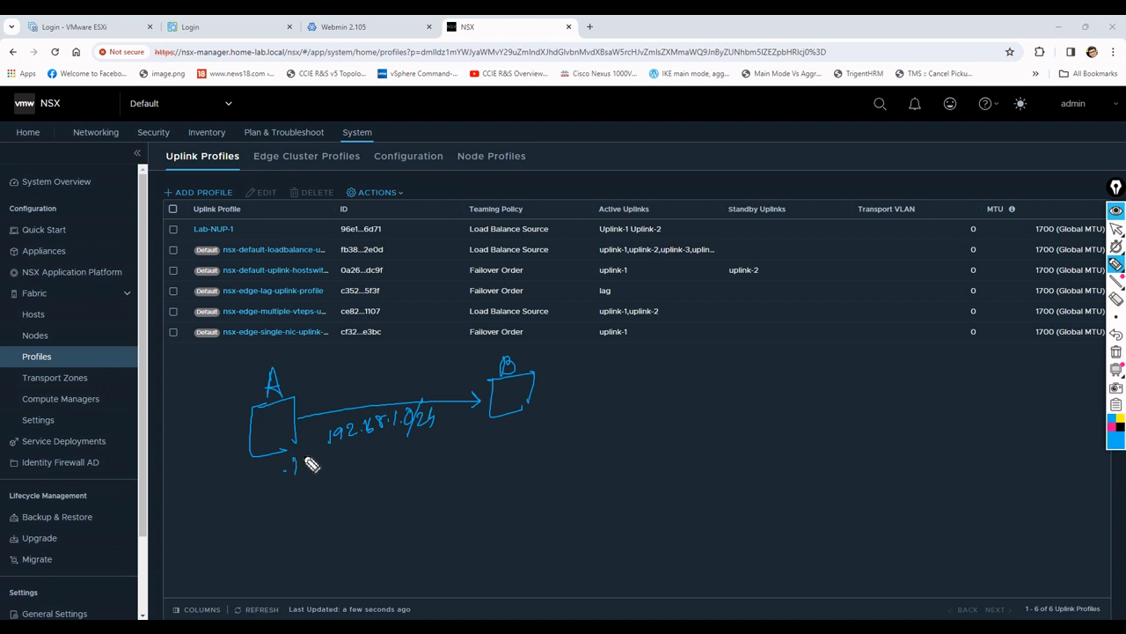
drag(490, 428, 500, 435)
drag(505, 426, 509, 427)
Step: Draw a thick tunnel between boxes A and B, label it TEP and add a check mark beside the label
drag(319, 368, 343, 366)
mouse_move(332, 368)
mouse_down()
mouse_move(330, 382)
mouse_move(348, 376)
mouse_up()
click(347, 368)
mouse_move(347, 368)
mouse_down()
mouse_move(358, 359)
mouse_move(365, 373)
mouse_up()
drag(363, 359, 366, 366)
drag(298, 405, 484, 382)
mouse_move(301, 416)
mouse_down()
mouse_move(482, 384)
mouse_move(319, 402)
mouse_move(345, 409)
mouse_move(493, 384)
mouse_up()
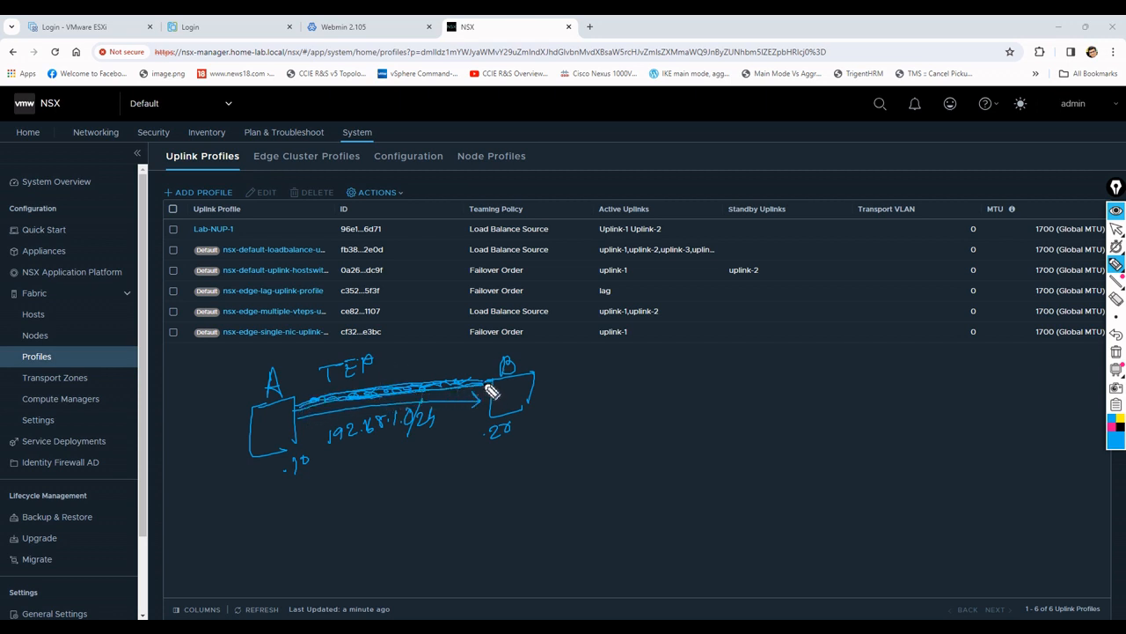
drag(387, 372, 407, 368)
Step: Write "Overlay" beneath the A-to-B diagram and underline it
mouse_move(389, 495)
mouse_down()
mouse_move(432, 503)
mouse_move(460, 485)
mouse_move(473, 501)
mouse_move(493, 478)
mouse_move(505, 494)
mouse_up()
drag(363, 549, 511, 507)
drag(427, 539, 515, 523)
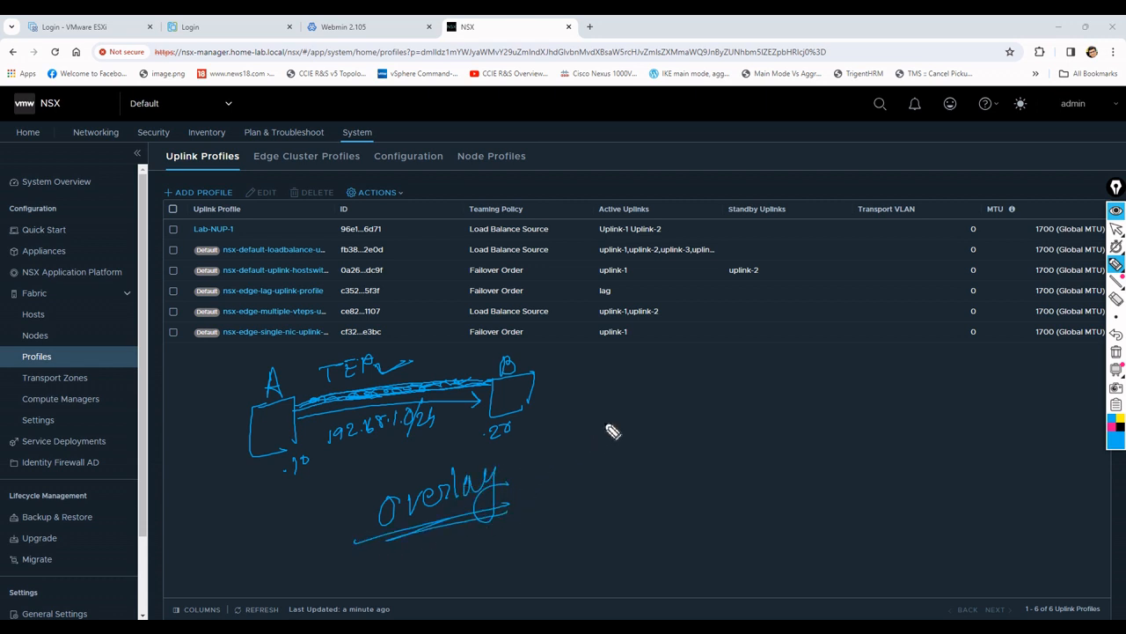
Step: Write "Routing Protocol" beside the diagram and branch it into "Overlay" and "Underlay"
mouse_move(590, 376)
mouse_down()
mouse_move(588, 402)
mouse_move(615, 403)
mouse_move(666, 382)
mouse_move(695, 381)
mouse_move(711, 394)
mouse_move(717, 367)
mouse_move(723, 381)
mouse_move(801, 373)
mouse_up()
mouse_move(632, 410)
mouse_down()
mouse_move(621, 473)
mouse_move(558, 498)
mouse_move(583, 485)
mouse_move(543, 535)
mouse_move(576, 530)
mouse_up()
mouse_move(606, 519)
mouse_down()
mouse_move(639, 503)
mouse_move(650, 538)
mouse_up()
mouse_move(715, 401)
mouse_down()
mouse_move(716, 447)
mouse_move(845, 467)
mouse_up()
mouse_move(773, 500)
mouse_down()
mouse_move(768, 521)
mouse_move(847, 517)
mouse_move(879, 501)
mouse_move(875, 533)
mouse_move(895, 509)
mouse_up()
Step: Link the overlay to box A with a curve and note VXLAN for ACI and GENEV for NSX-T
mouse_move(535, 558)
mouse_down()
mouse_move(641, 547)
mouse_move(288, 495)
mouse_move(339, 380)
mouse_move(329, 383)
mouse_up()
mouse_move(368, 563)
mouse_down()
mouse_move(389, 556)
mouse_move(392, 595)
mouse_up()
mouse_move(414, 554)
mouse_down()
mouse_move(440, 576)
mouse_move(475, 536)
mouse_up()
drag(352, 529, 323, 602)
mouse_move(229, 534)
mouse_down()
mouse_move(231, 574)
mouse_move(266, 538)
mouse_move(289, 531)
mouse_move(299, 558)
mouse_move(322, 523)
mouse_move(340, 528)
mouse_up()
drag(238, 604, 336, 561)
mouse_move(204, 519)
mouse_down()
mouse_move(225, 489)
mouse_move(234, 514)
mouse_move(283, 512)
mouse_up()
drag(287, 480, 255, 518)
drag(296, 479, 303, 519)
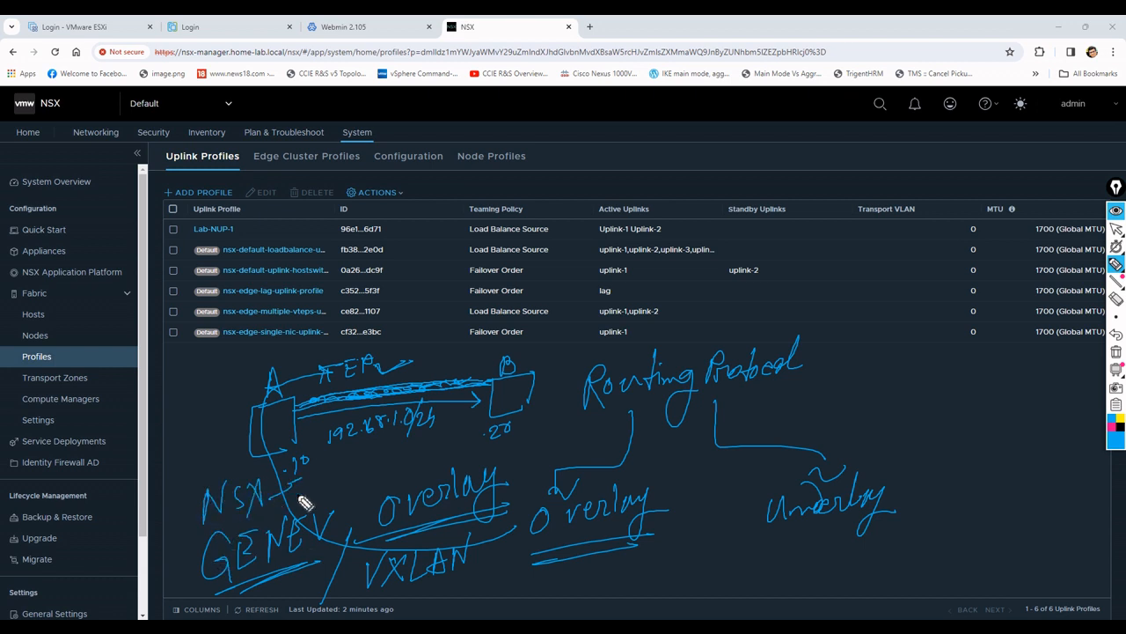
mouse_move(417, 615)
mouse_down()
mouse_move(428, 589)
mouse_move(435, 618)
mouse_move(486, 616)
mouse_up()
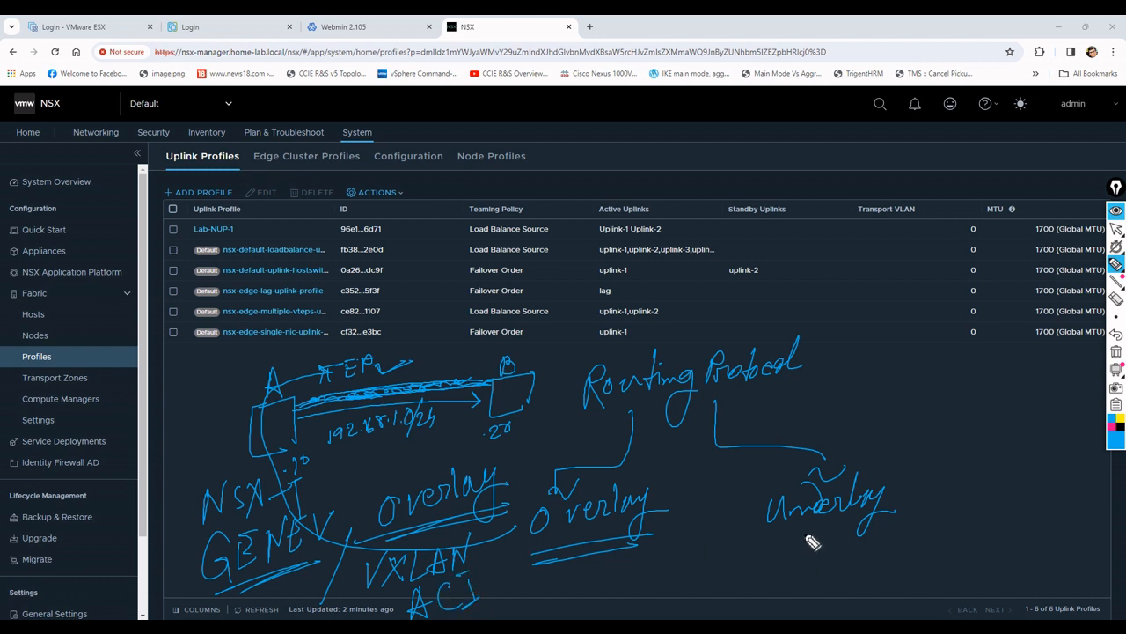
Step: Note BGP / OSPF under "Underlay" and bracket the NSX-T and GENEV notes together
mouse_move(767, 561)
mouse_down()
mouse_move(757, 574)
mouse_move(799, 568)
mouse_move(827, 543)
mouse_move(832, 580)
mouse_up()
mouse_move(871, 542)
mouse_down()
mouse_move(877, 571)
mouse_move(898, 542)
mouse_move(930, 536)
mouse_up()
drag(871, 572, 885, 581)
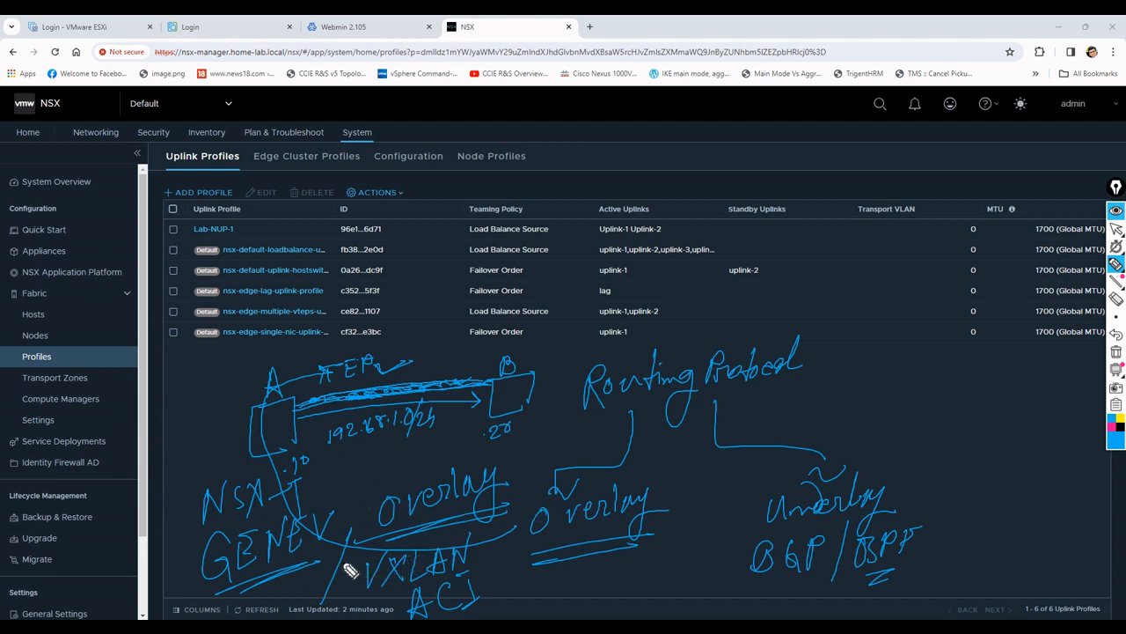
mouse_move(195, 510)
mouse_down()
mouse_move(182, 569)
mouse_move(202, 573)
mouse_up()
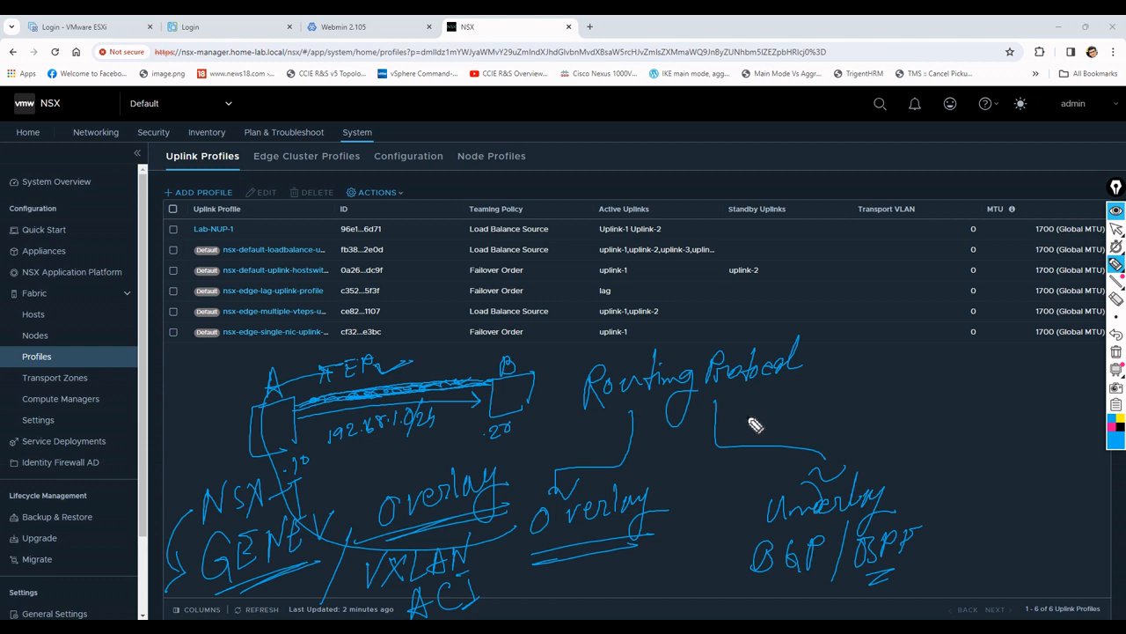
Step: Sketch an NSX box linked to a VC node, and label a second connection between them GENEV
mouse_move(748, 405)
mouse_down()
mouse_move(780, 437)
mouse_move(764, 440)
mouse_move(783, 402)
mouse_move(904, 432)
mouse_move(916, 425)
mouse_move(934, 447)
mouse_up()
mouse_move(917, 396)
mouse_down()
mouse_move(974, 449)
mouse_move(1003, 455)
mouse_up()
mouse_move(965, 455)
mouse_down()
mouse_move(918, 461)
mouse_move(904, 449)
mouse_up()
drag(911, 447, 904, 455)
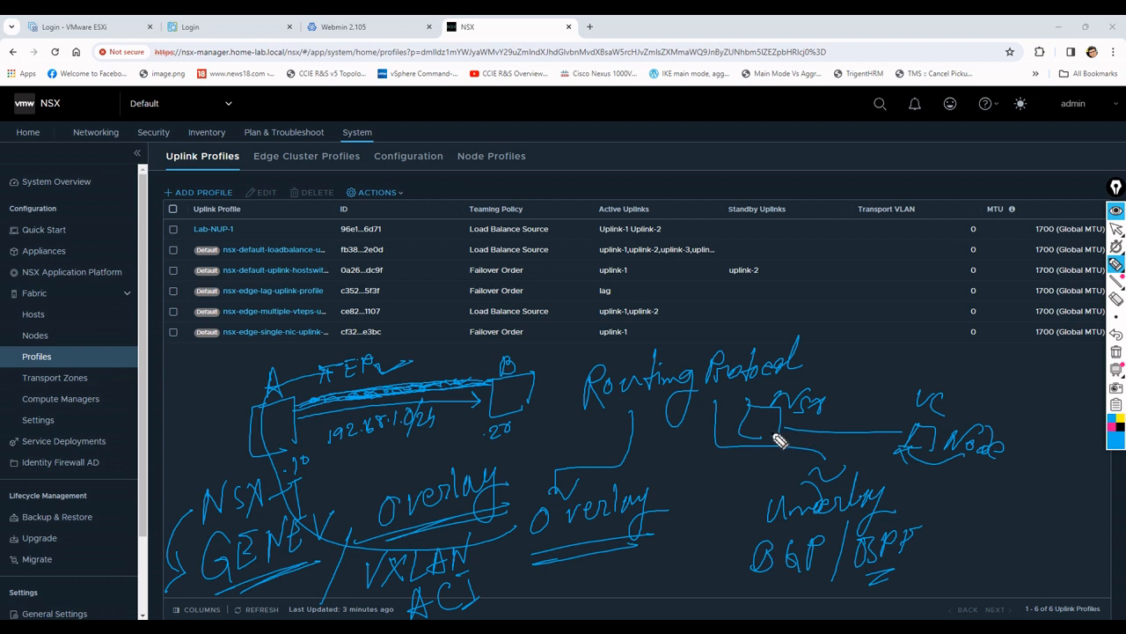
mouse_move(782, 440)
mouse_down()
mouse_move(866, 488)
mouse_move(902, 464)
mouse_move(930, 503)
mouse_move(1021, 501)
mouse_move(1031, 484)
mouse_up()
drag(422, 526, 463, 516)
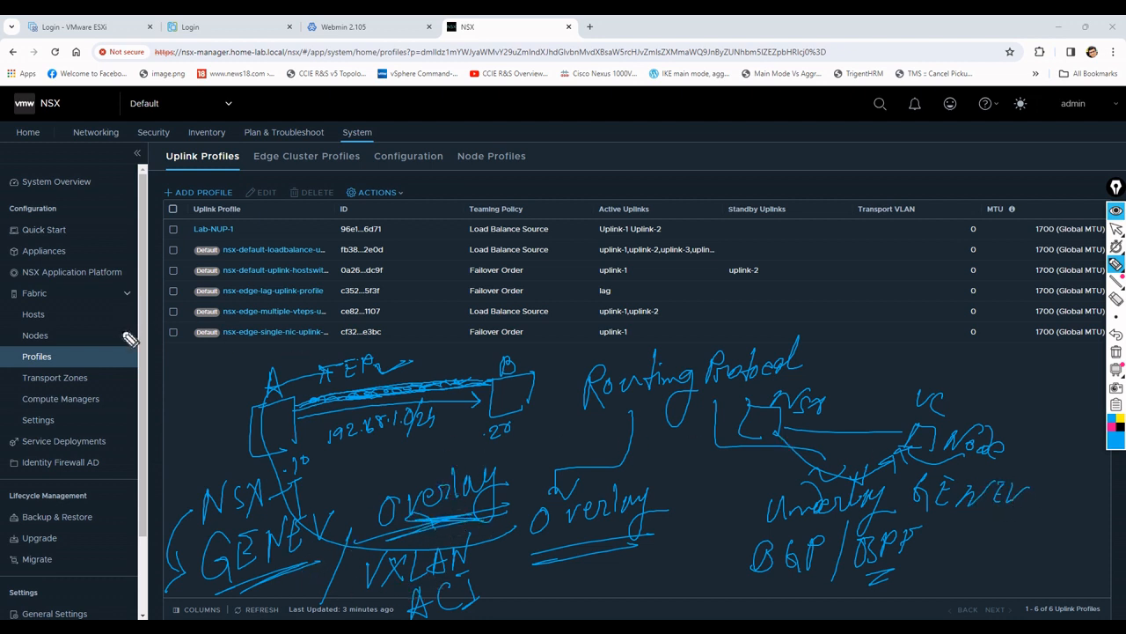
Step: Clear all drawn annotations from the screen and return to the normal pointer
drag(99, 385, 167, 368)
click(1116, 352)
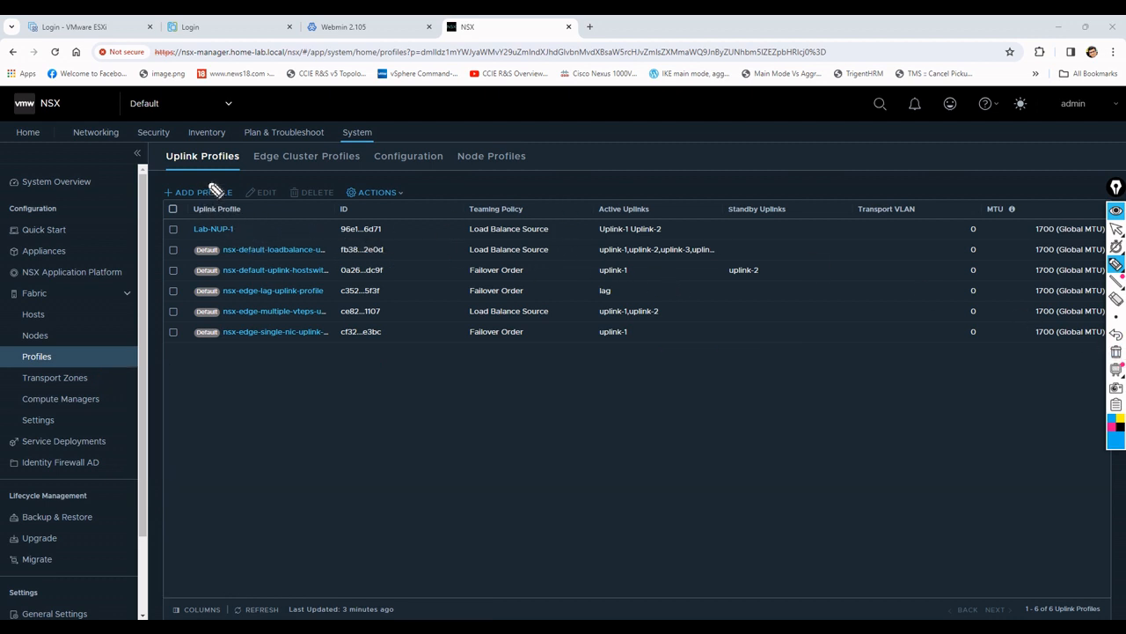
drag(253, 236, 288, 233)
click(1116, 352)
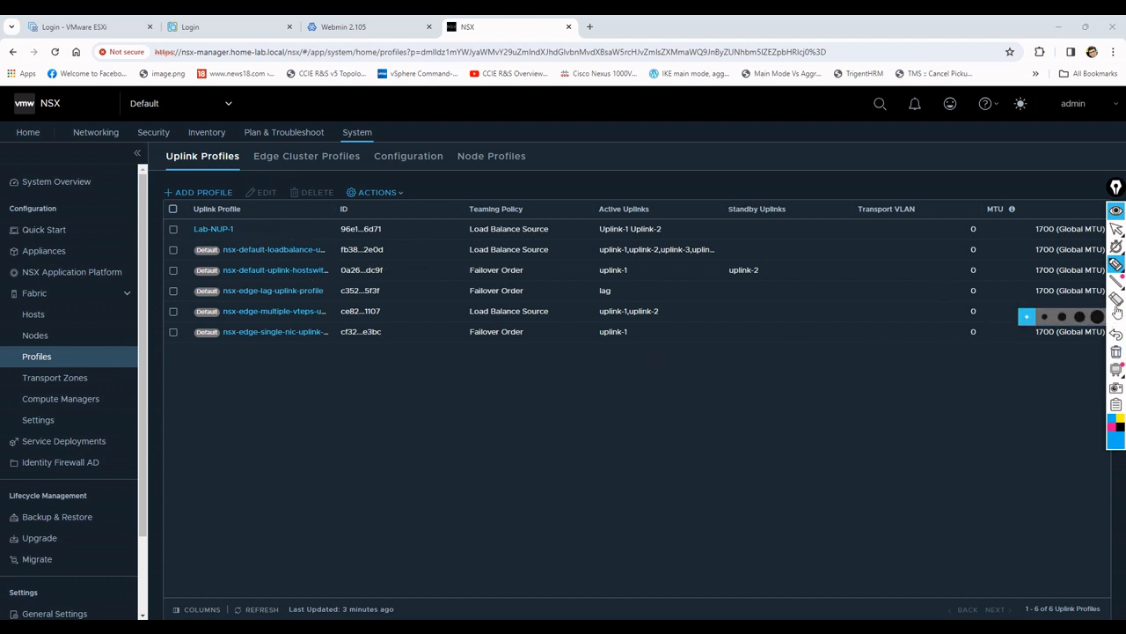
click(1078, 230)
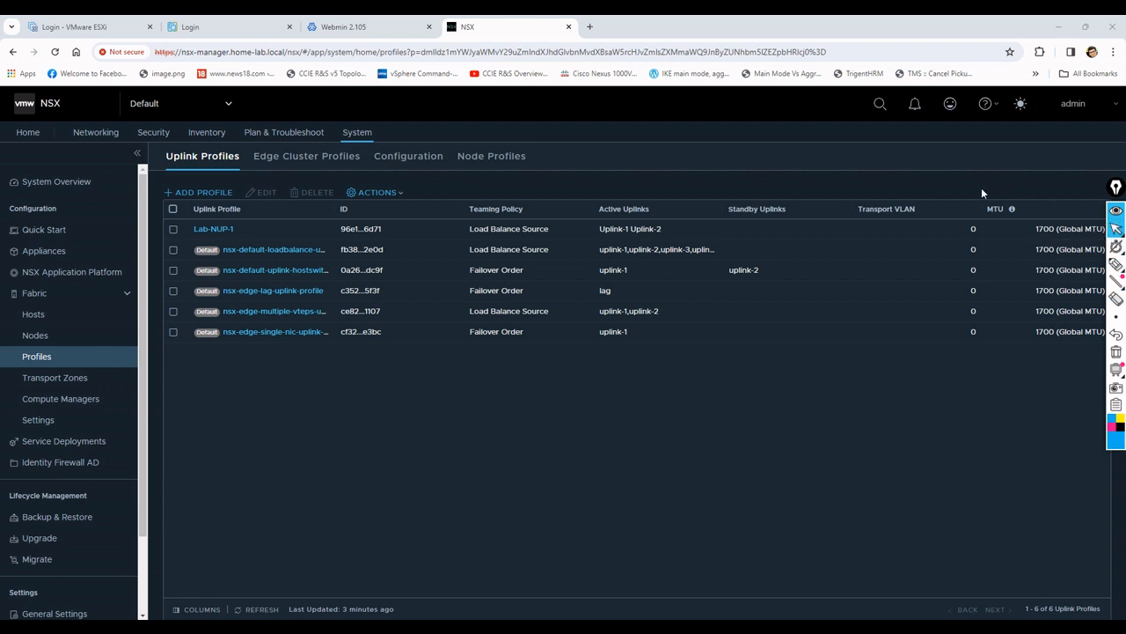
Step: Start a new IP address pool named LAB-IP in the networking settings
click(97, 134)
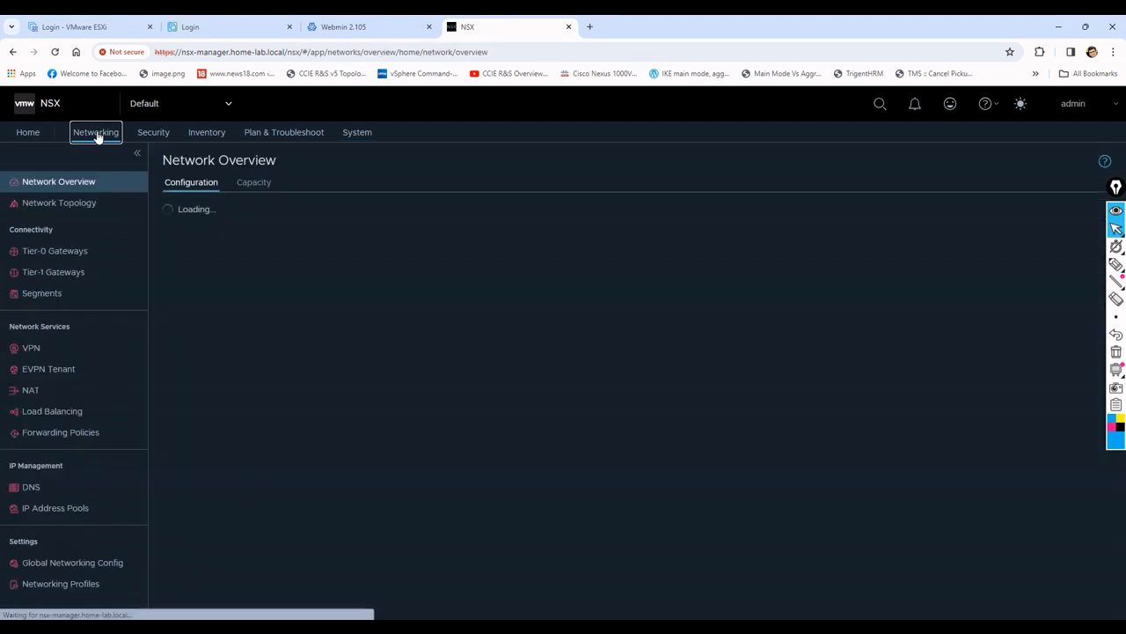
click(44, 509)
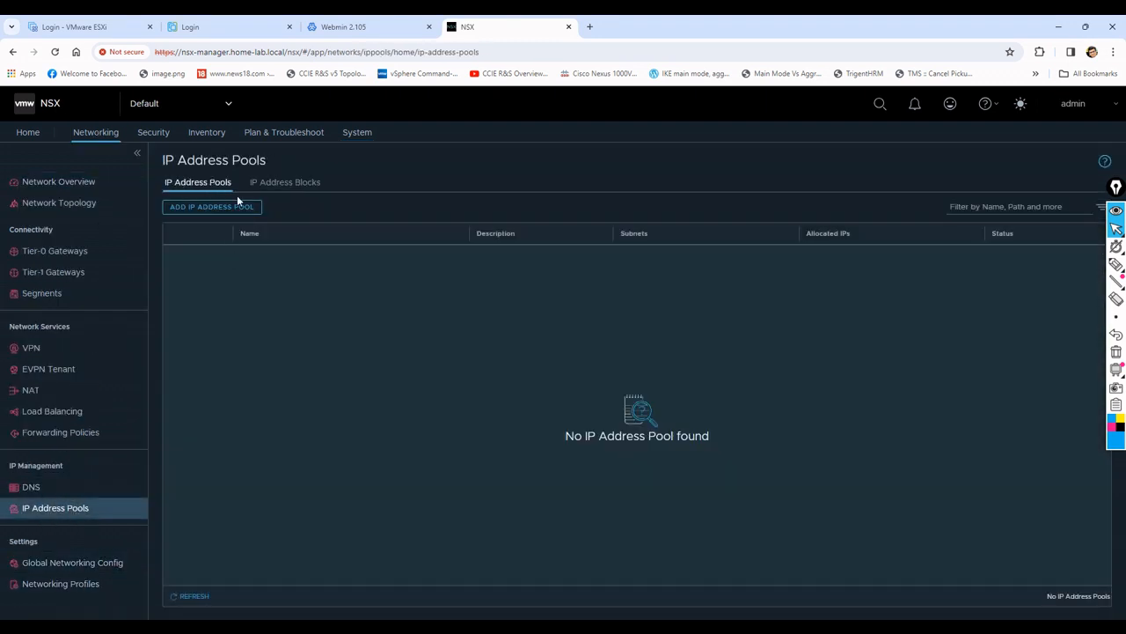
click(236, 210)
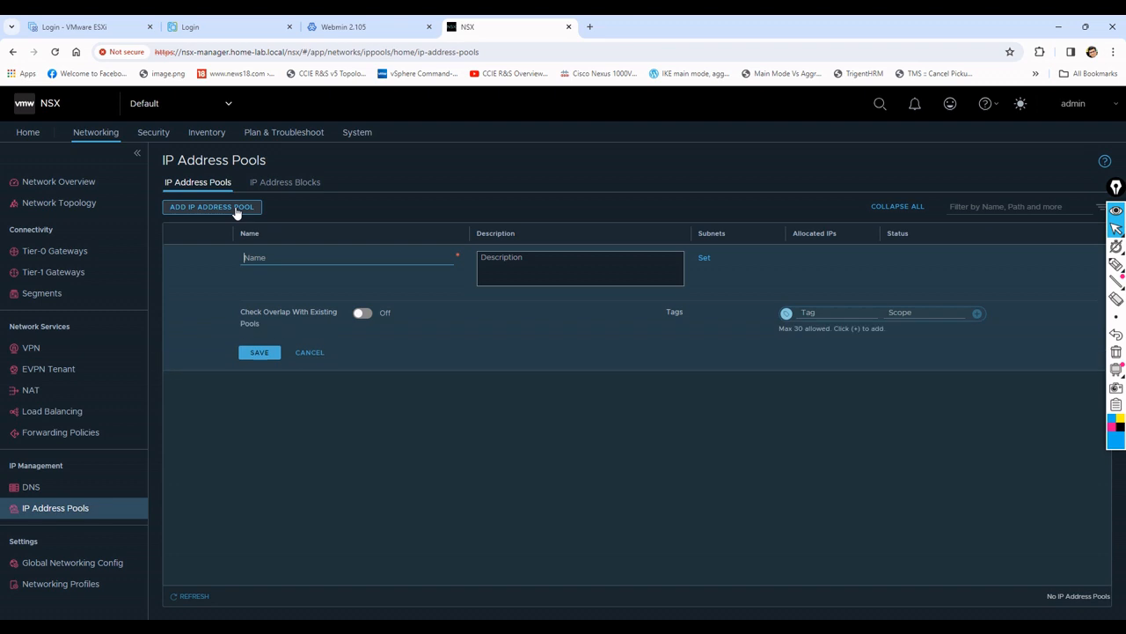
click(300, 259)
text(LAB-IP)
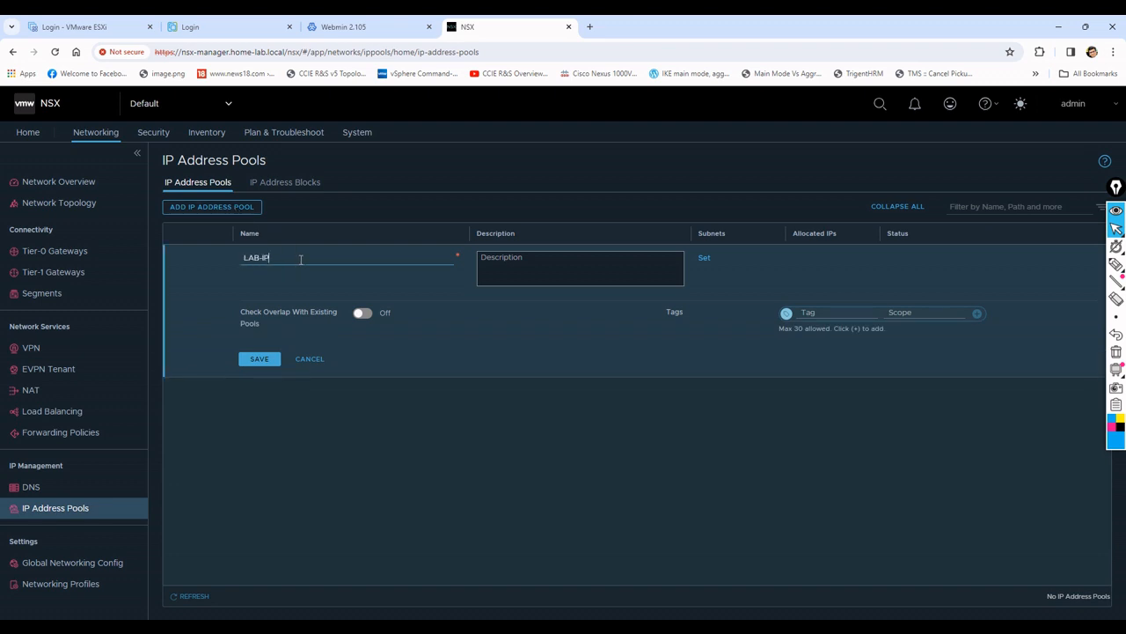
Step: Add the IP range 10.133.0.10-10.133.0.20 with its 10.133.0.0 network CIDR as the pool's subnet, and save the pool
click(704, 256)
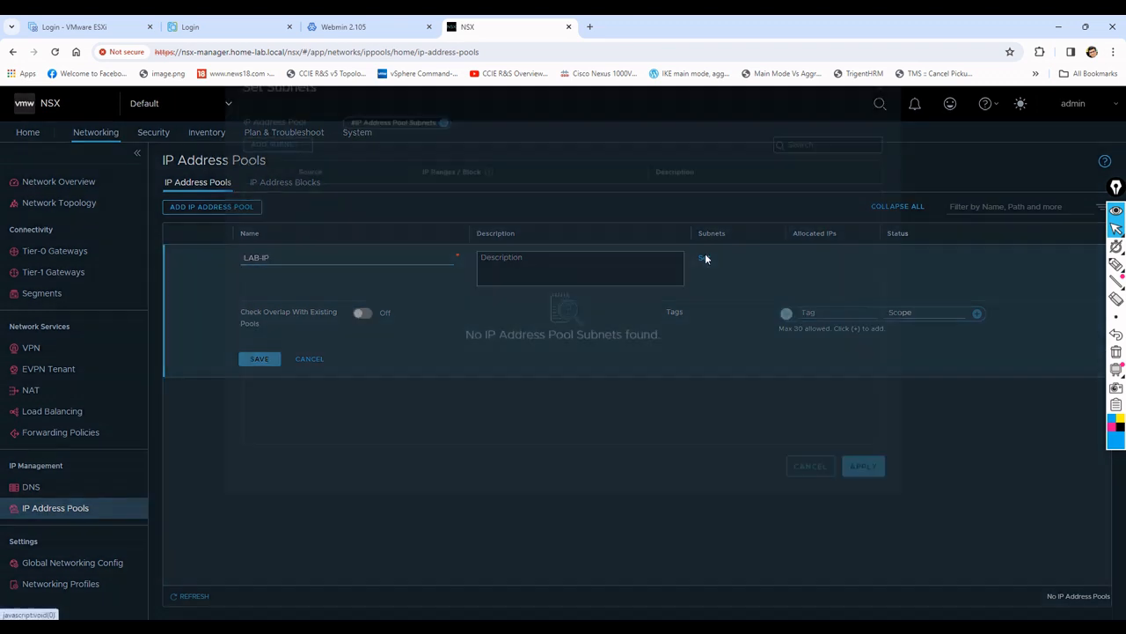
click(290, 220)
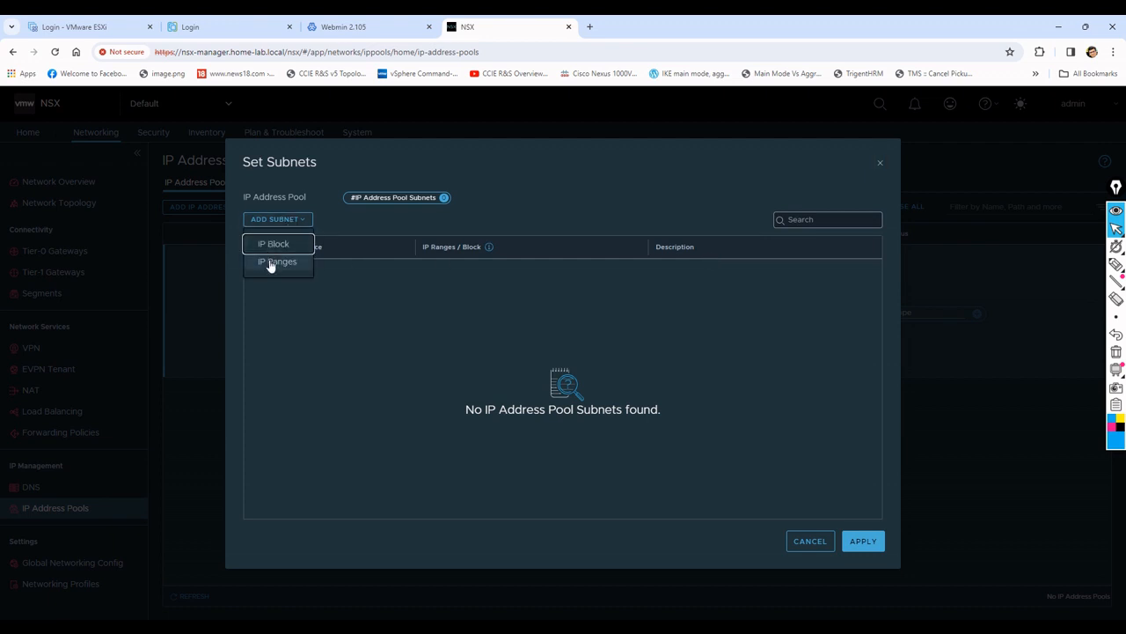
click(272, 261)
text(10.133.0.10-10.133.0.20)
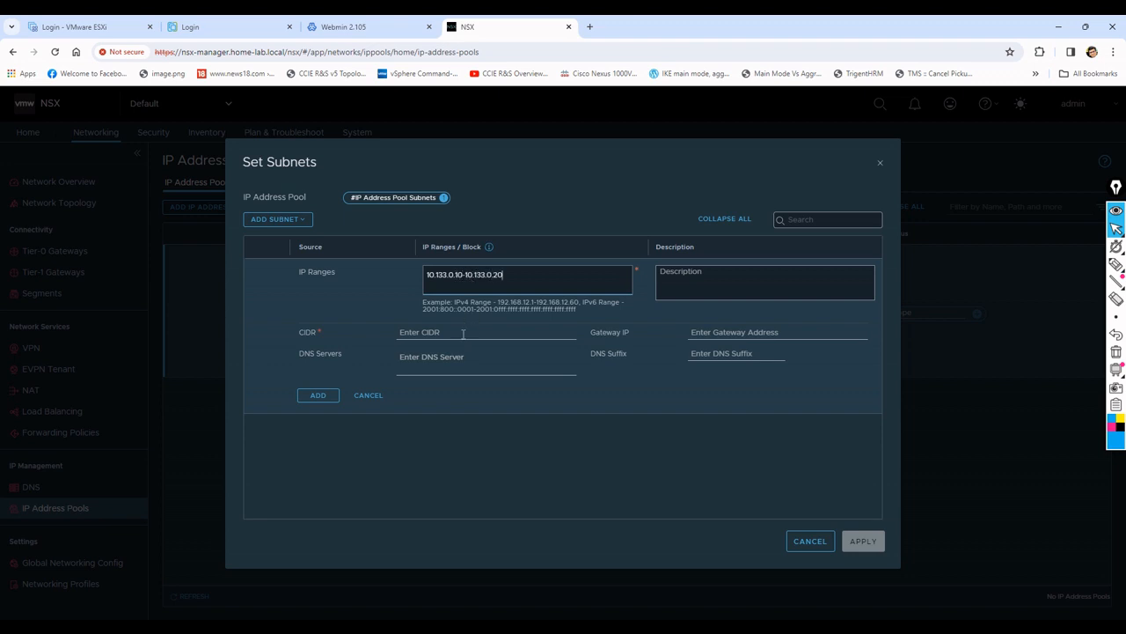
click(463, 333)
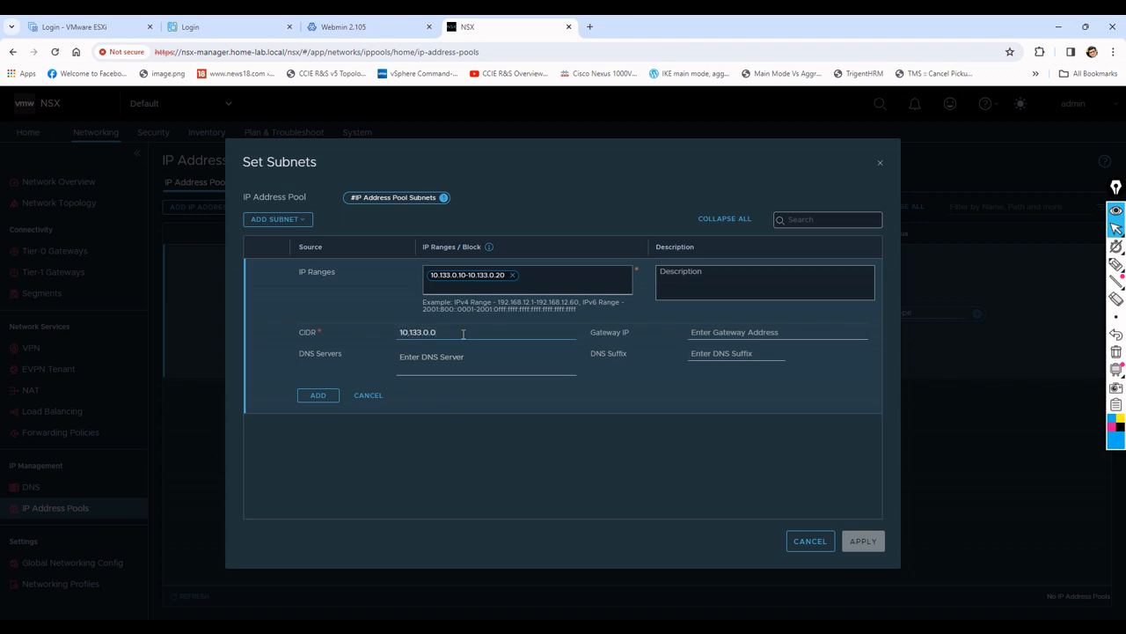
click(318, 395)
click(862, 540)
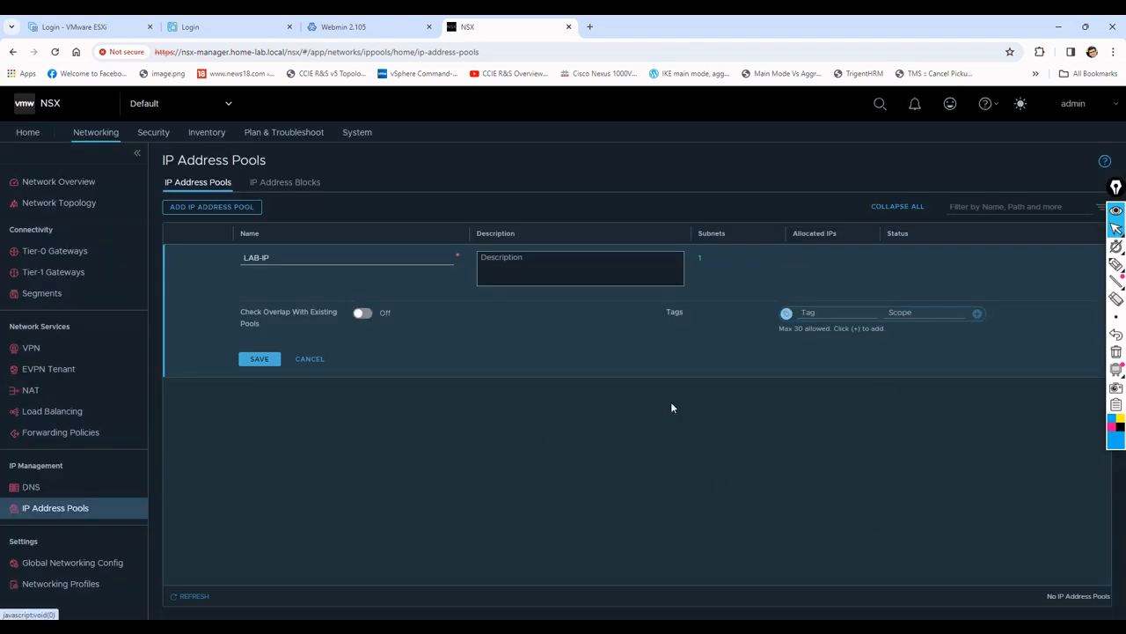
click(261, 360)
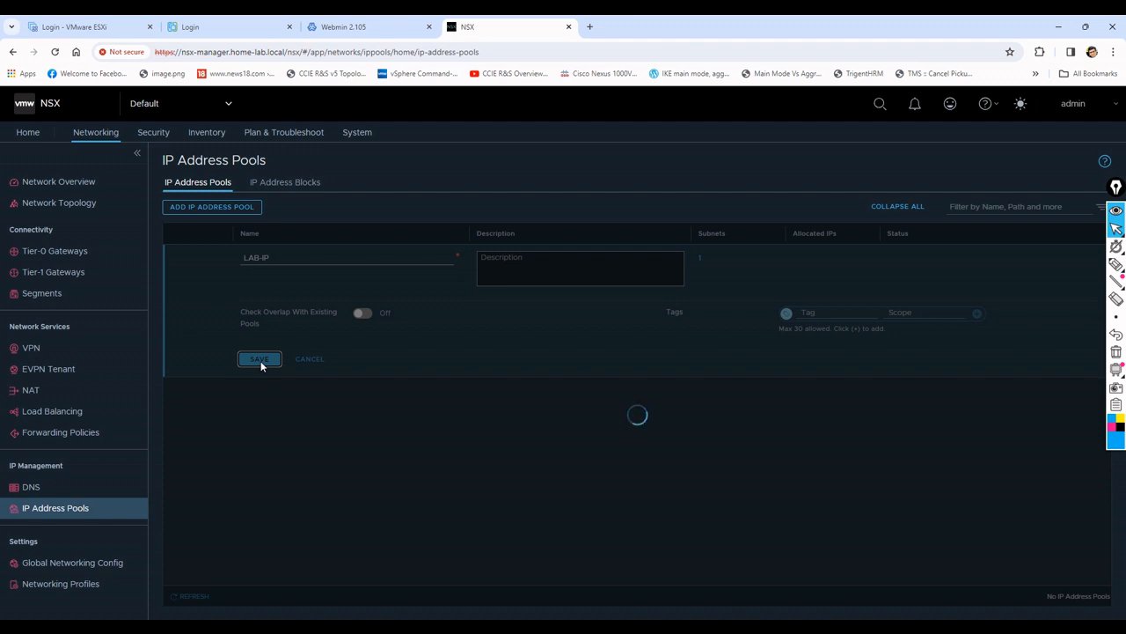
Step: Switch to the vSphere Client and sign in with the administrator username and the account password
click(192, 27)
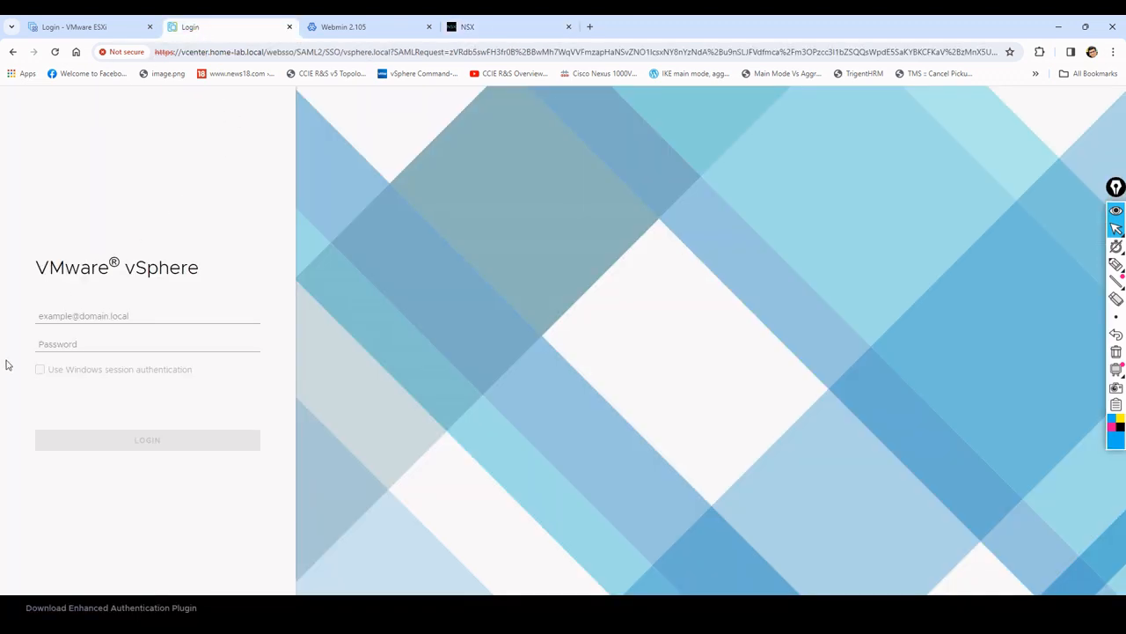
click(91, 319)
text(administrator@vsphe)
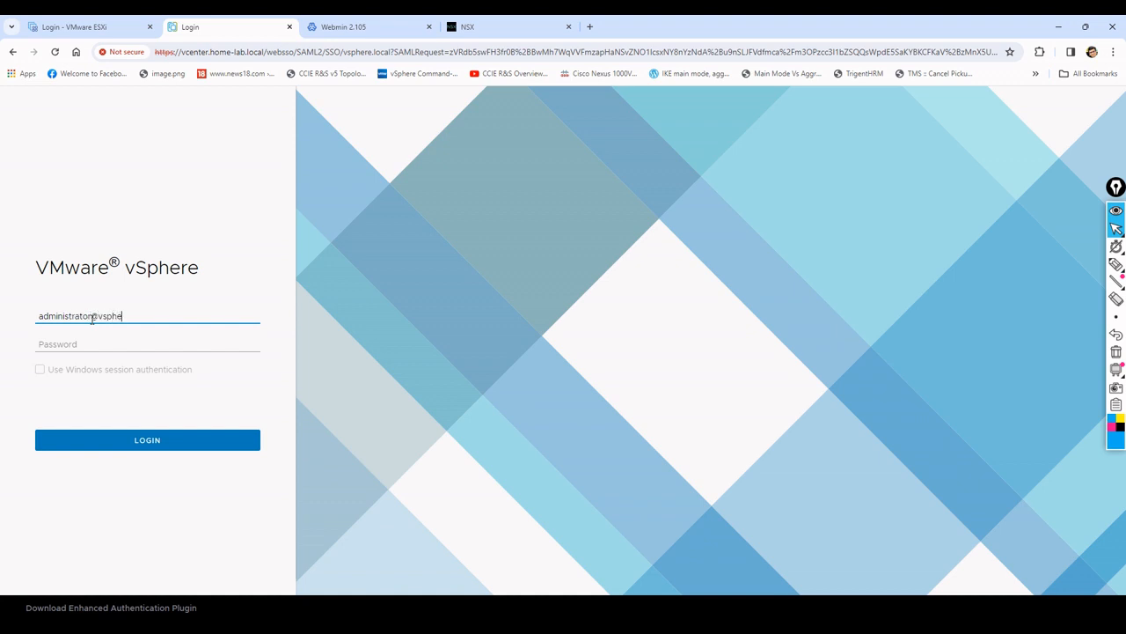
text(re.local)
key(Tab)
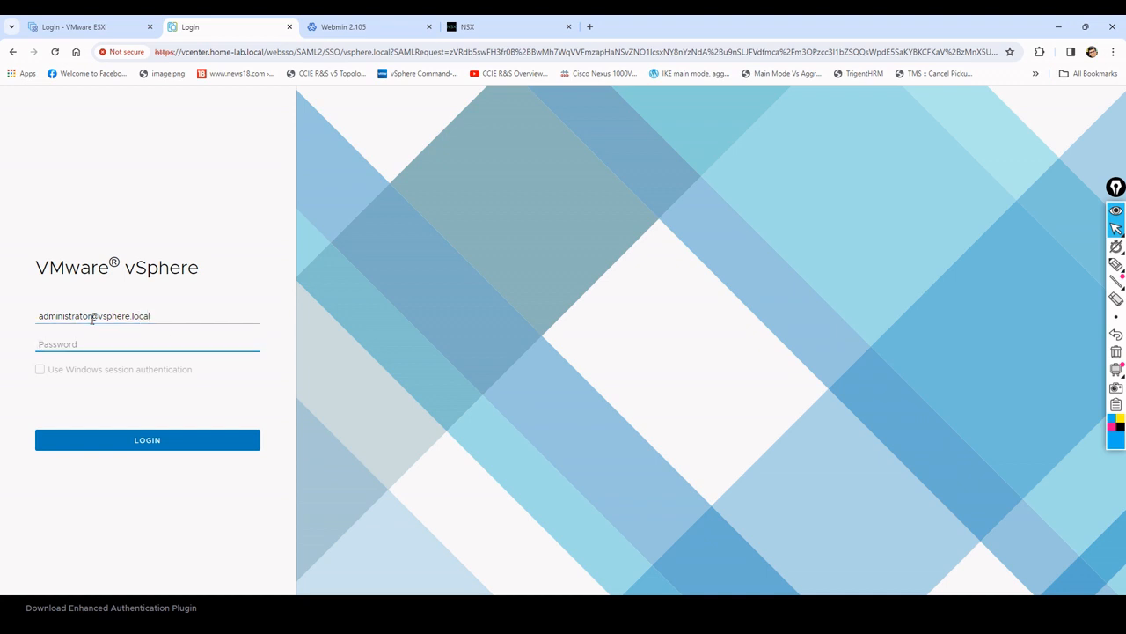
key(Return)
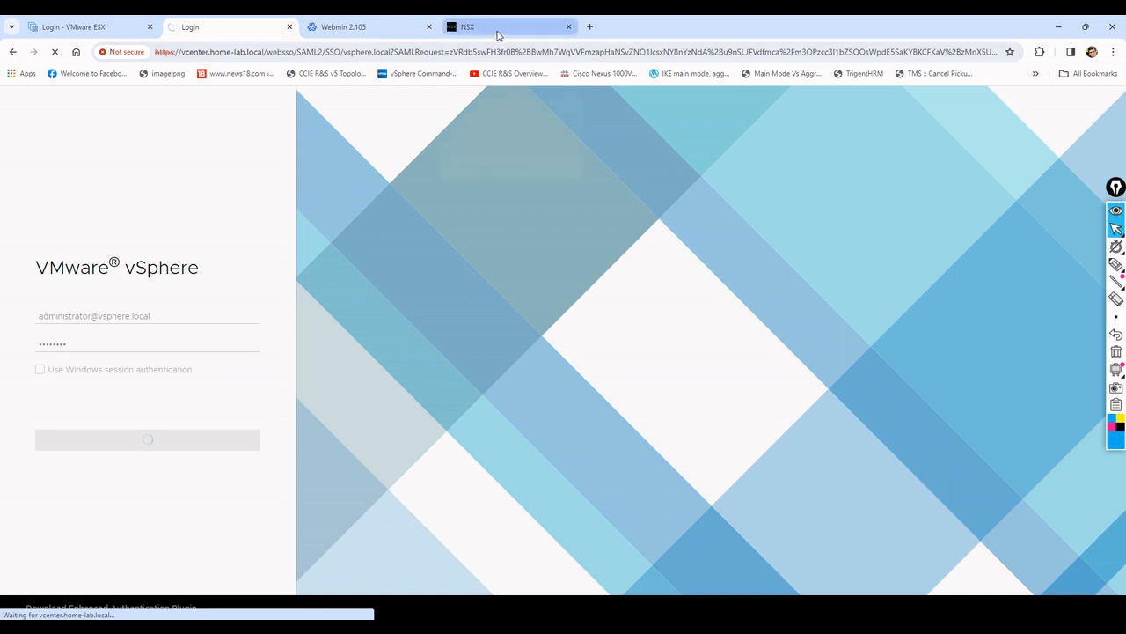
mouse_move(497, 35)
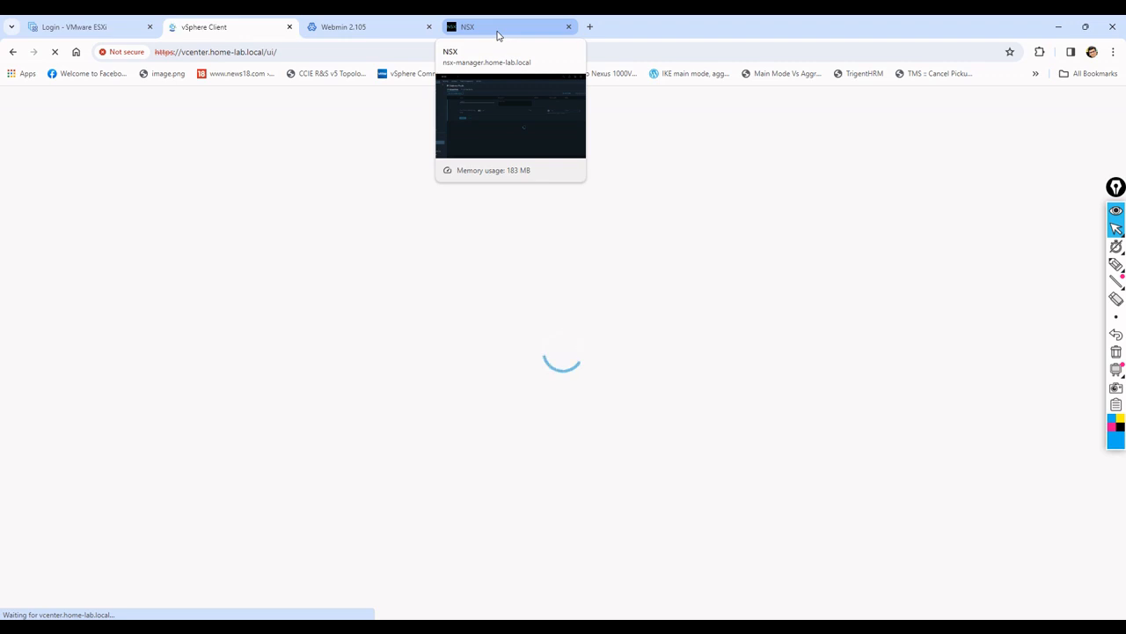
click(497, 35)
click(246, 26)
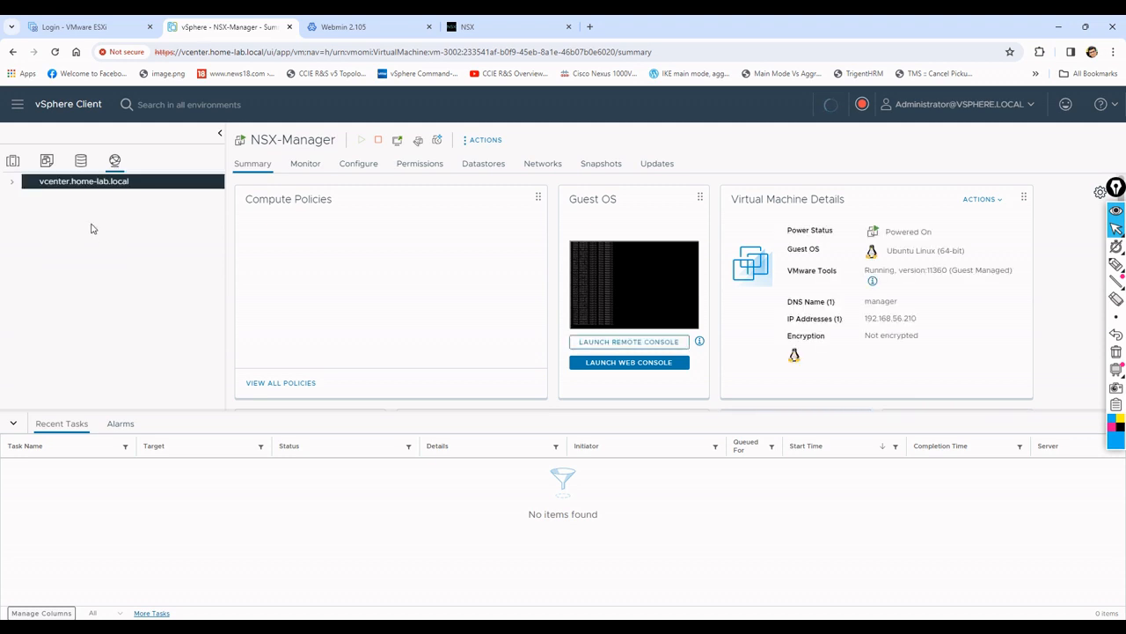
Step: Start a new distributed switch in the App-DC datacenter of the vCenter networking inventory
click(17, 189)
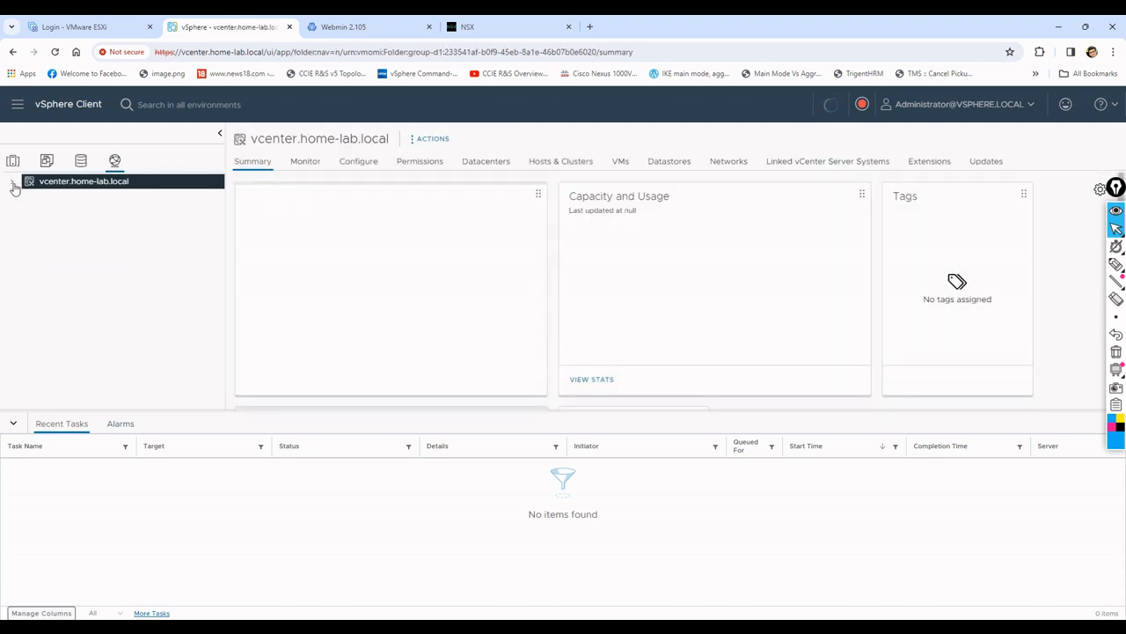
click(24, 196)
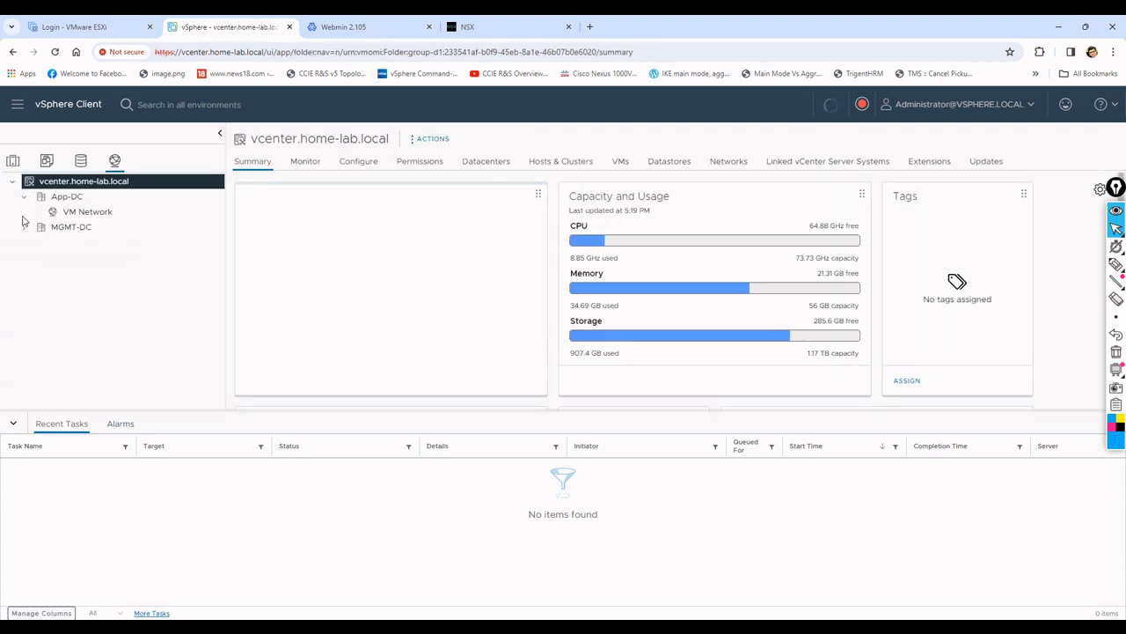
click(25, 229)
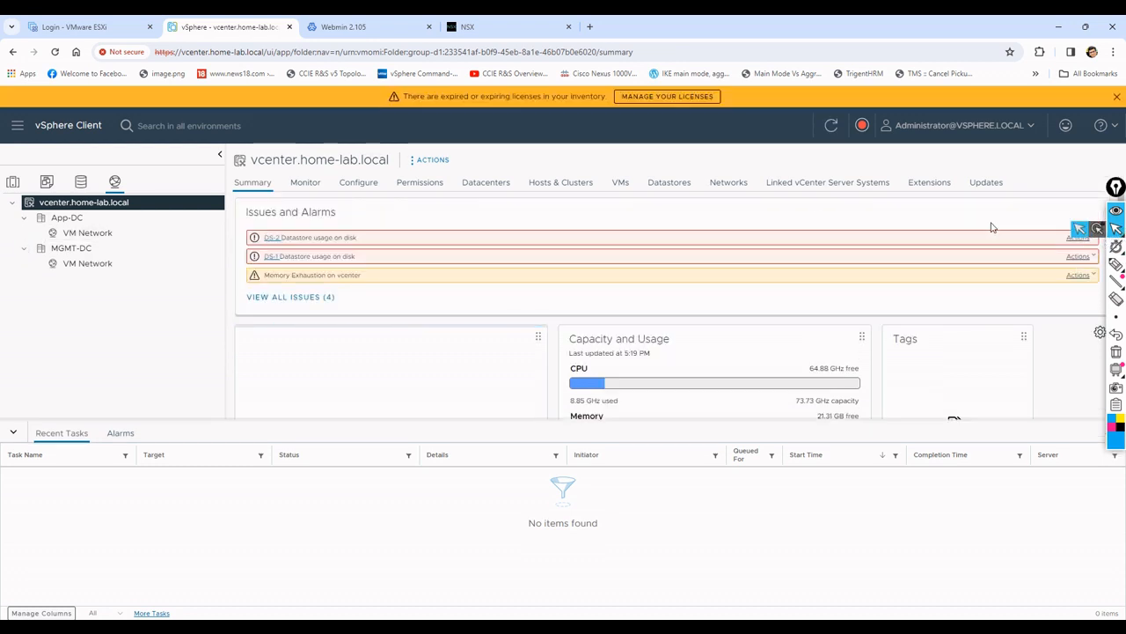
click(78, 223)
right_click(77, 223)
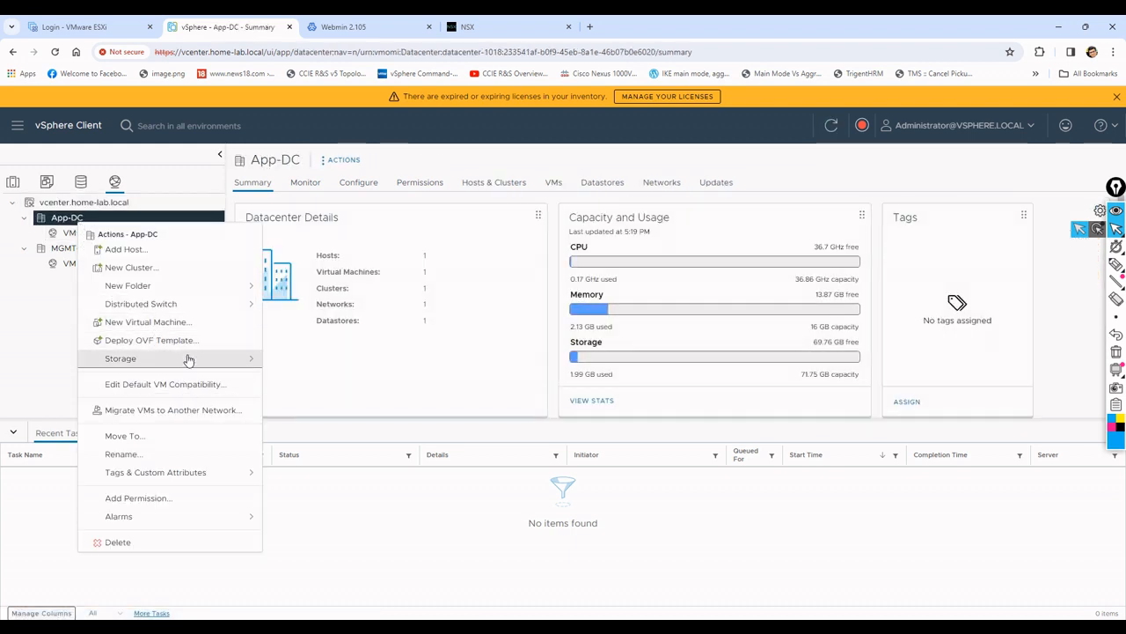
mouse_move(171, 303)
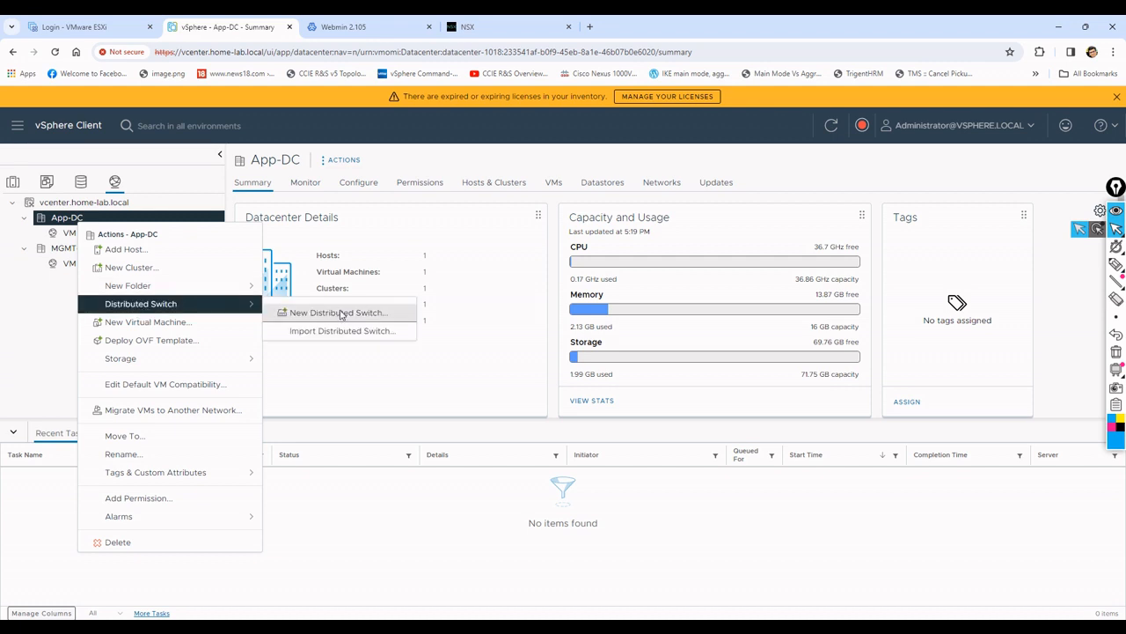
click(343, 313)
Step: Name the distributed switch LAB-App-D-SW and accept version 8.0.0 - ESXi 8.0 and later
drag(590, 223, 507, 232)
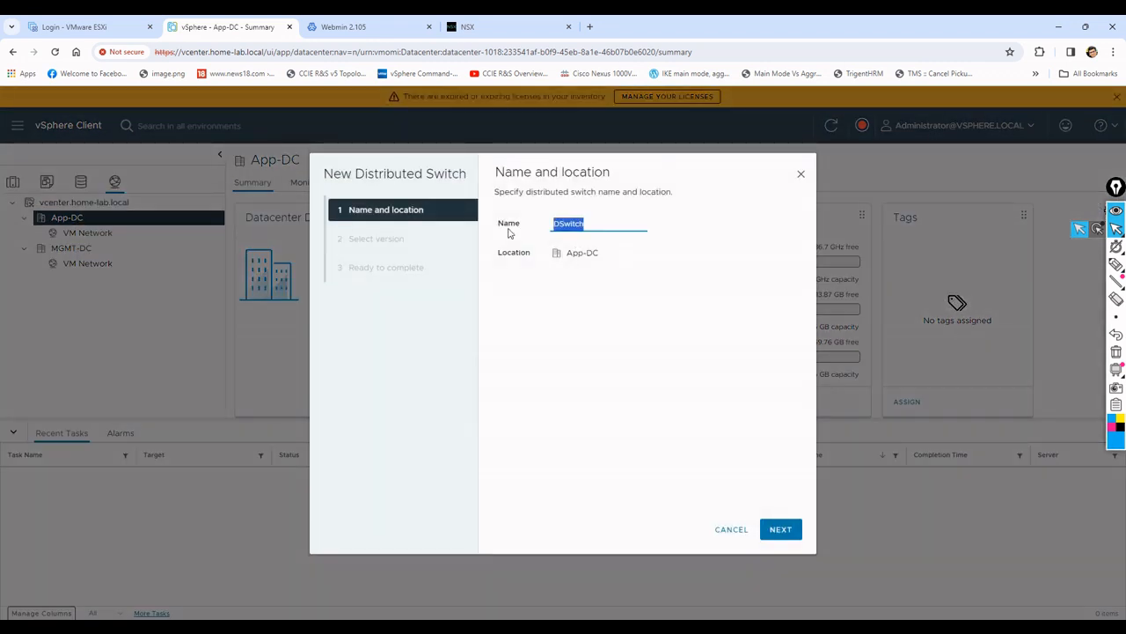
text(LAB-App-D-SW)
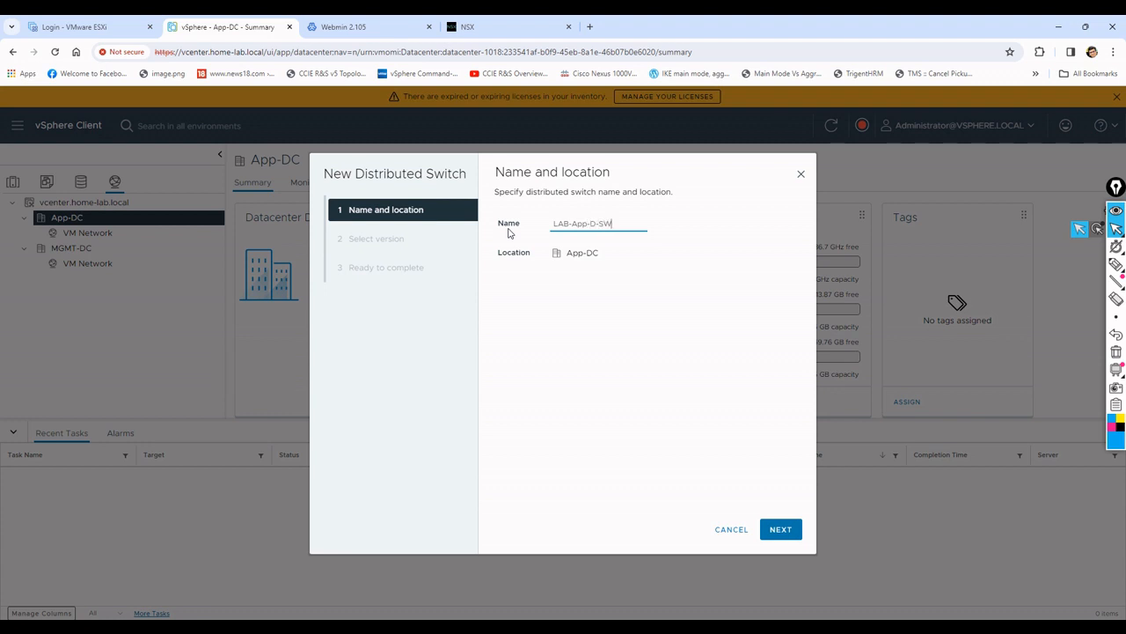
click(783, 530)
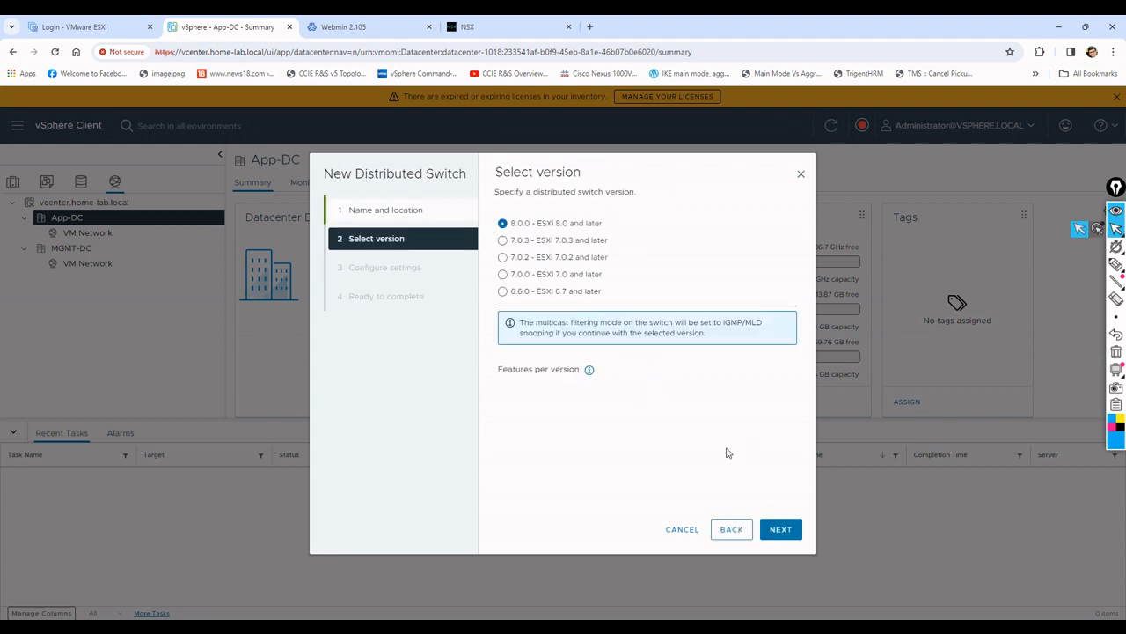
click(781, 529)
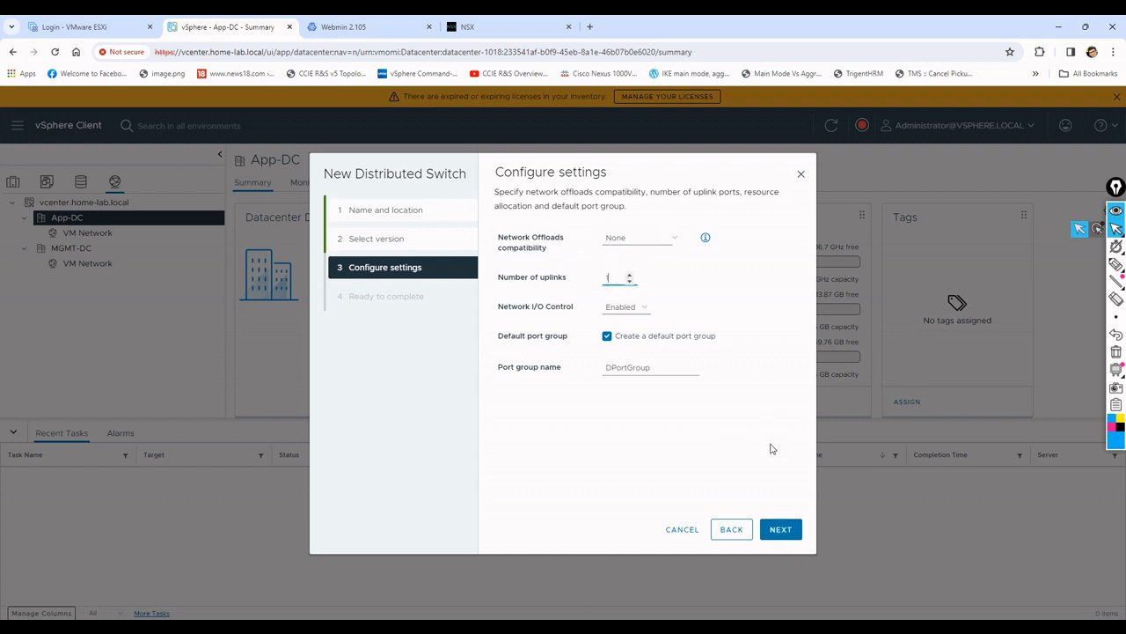
Step: Set the switch to 1 uplink, name its default port group LAB-APP-D-Port-Group, and finish creating it
double_click(659, 372)
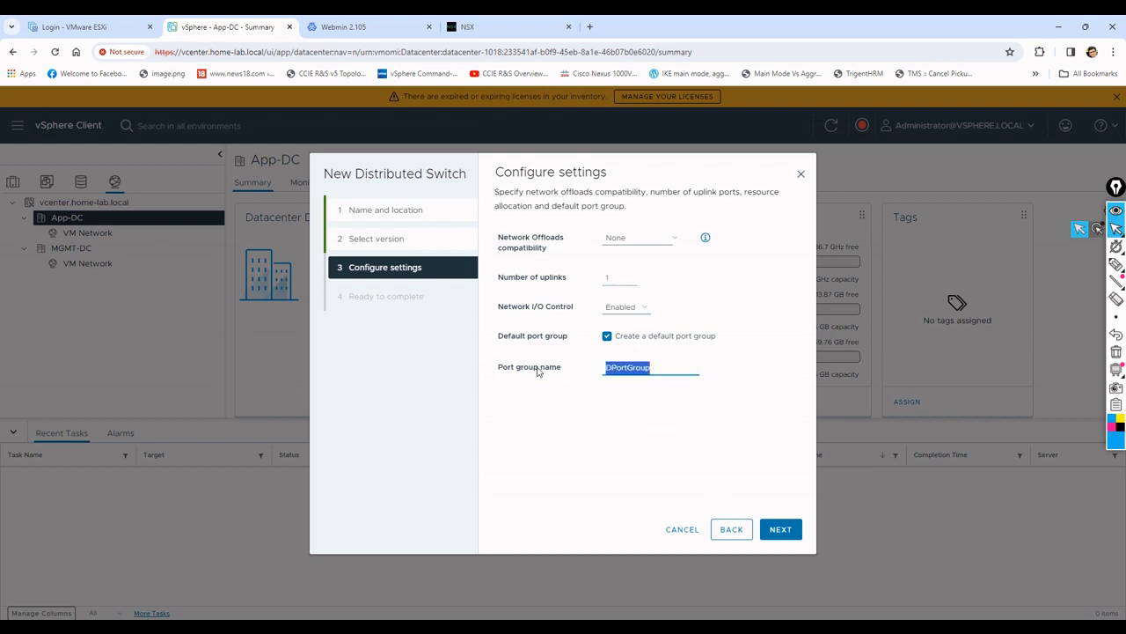
text(LAB-APP-D-)
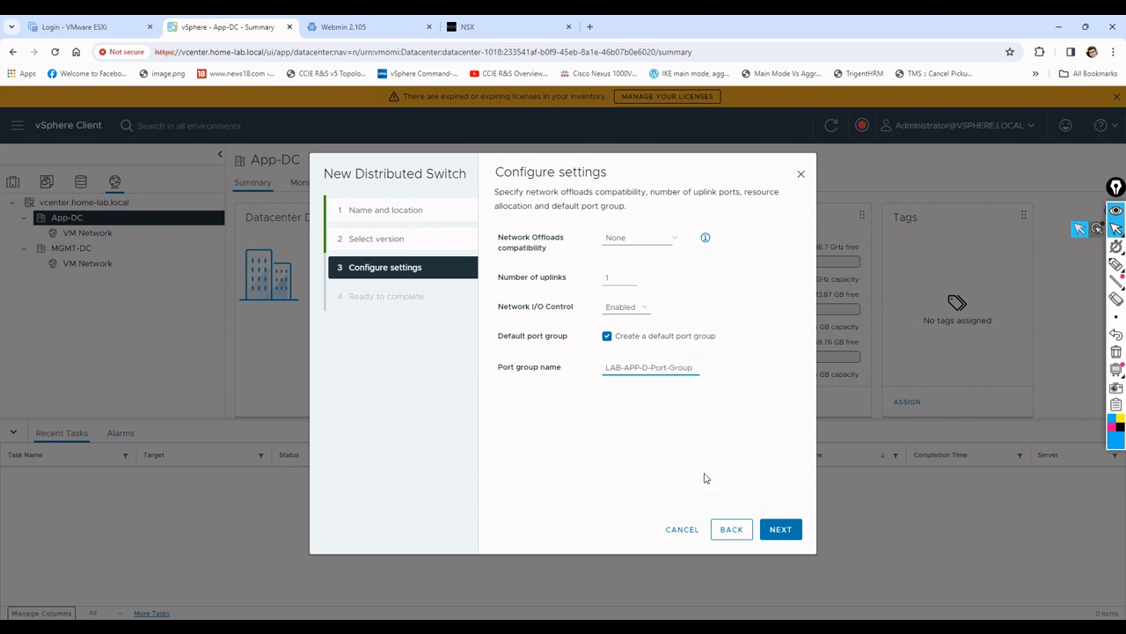
click(785, 529)
click(780, 528)
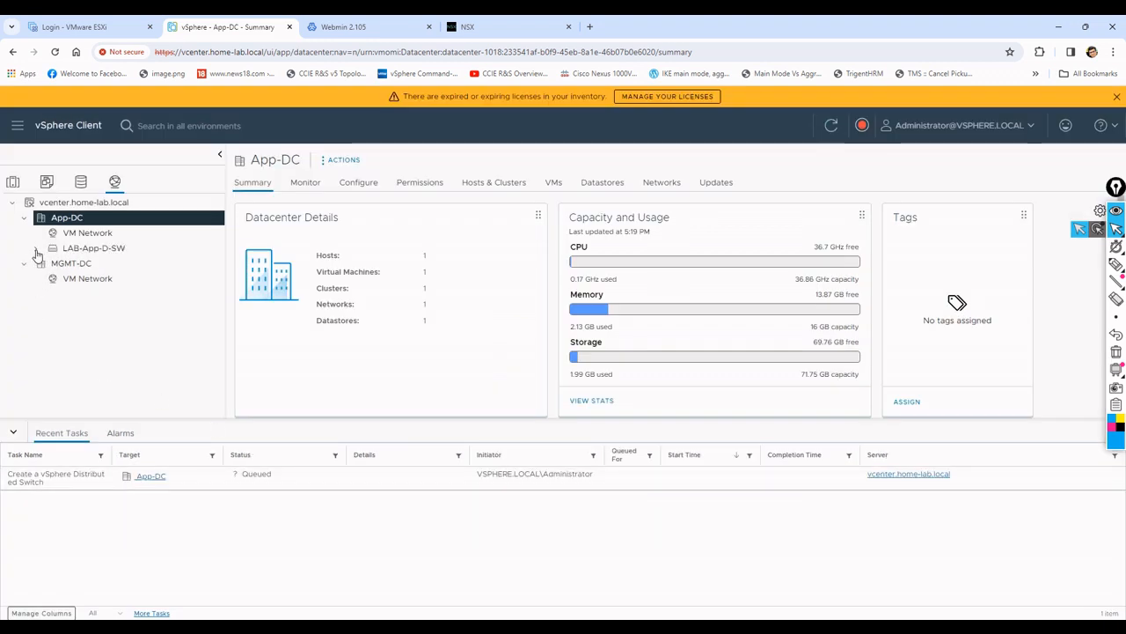
Step: Start adding hosts to the LAB-App-D-SW switch and select the app.home-lab.local host
click(35, 248)
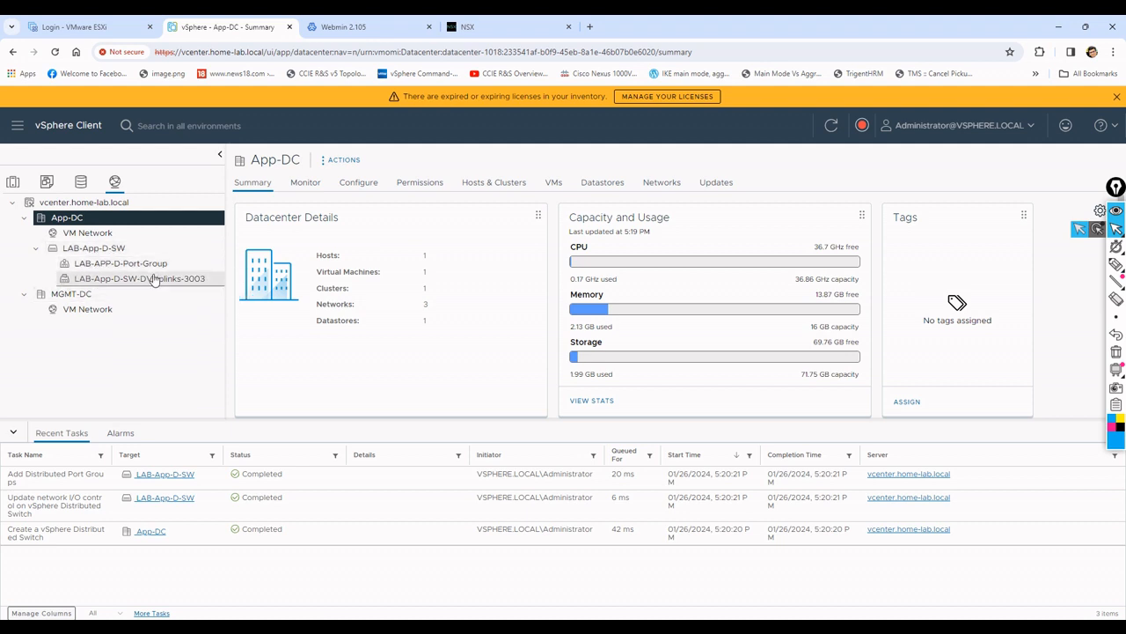
click(121, 249)
right_click(123, 249)
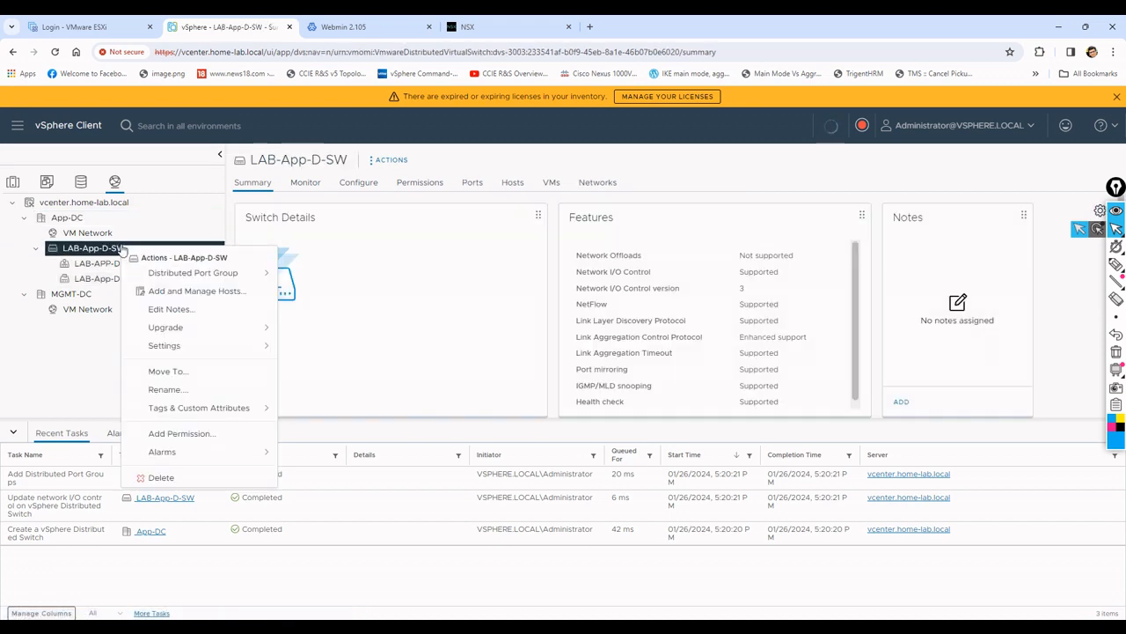
click(198, 291)
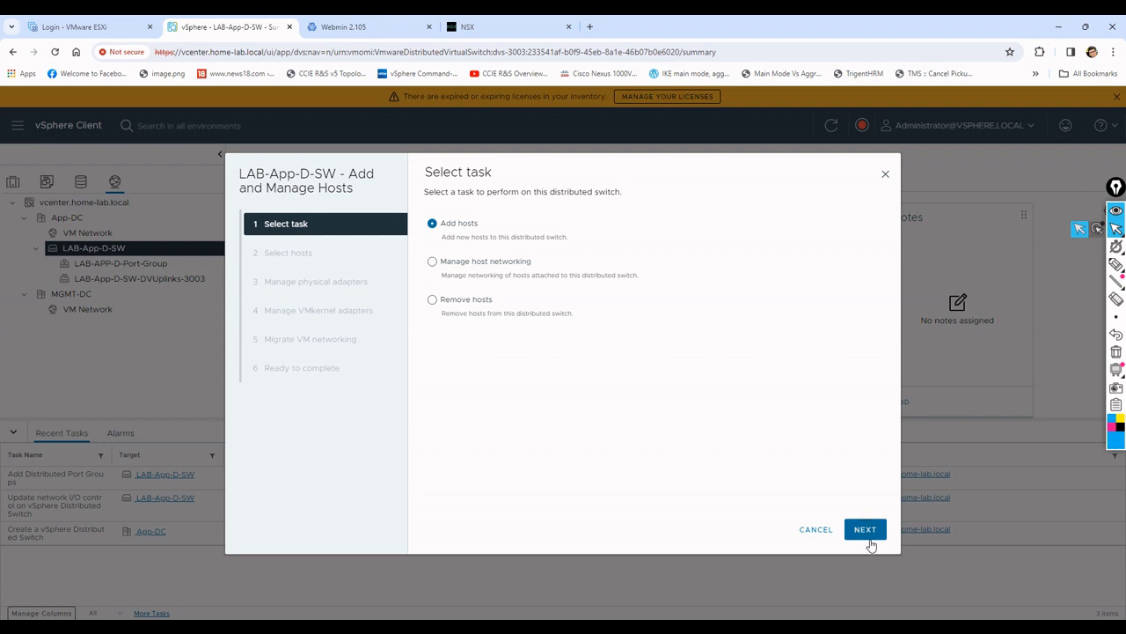
click(870, 531)
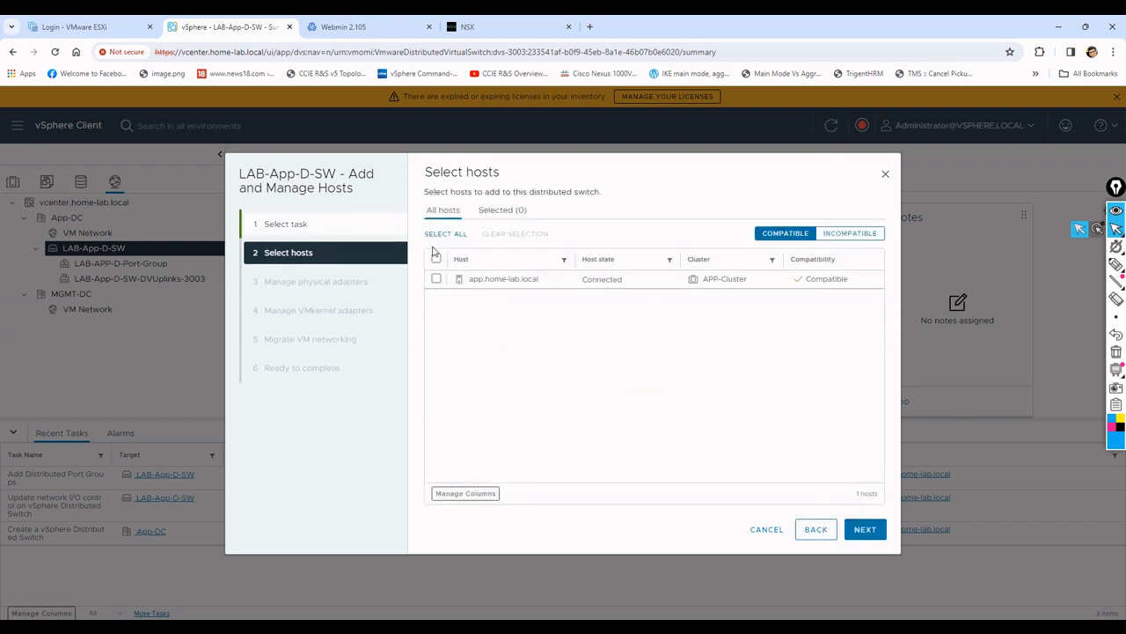
click(436, 278)
click(865, 529)
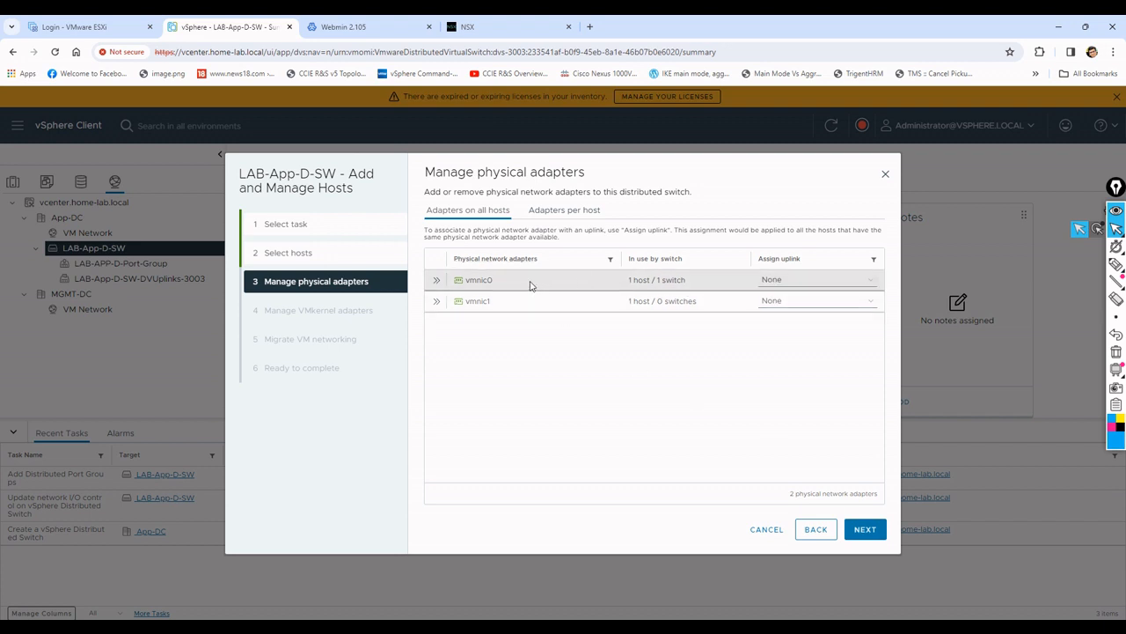
Step: Try to add the host with an uplink assigned to vmnic1 and LAB-APP-D-Port-Group to vmk0, without migrating VM networking
click(871, 301)
click(799, 325)
click(865, 528)
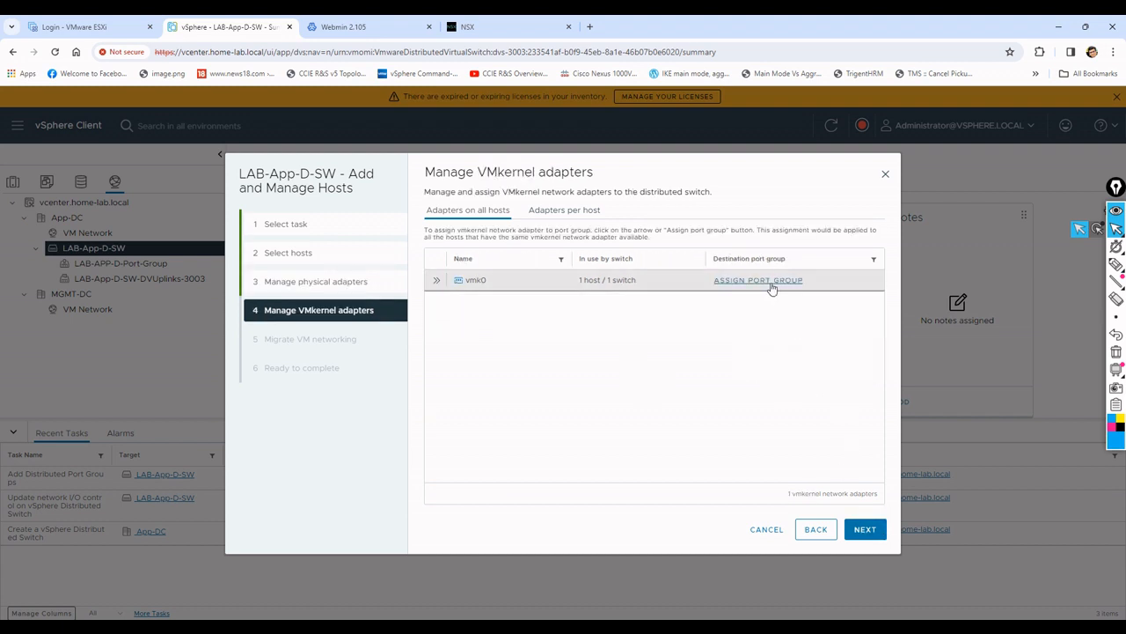
click(776, 282)
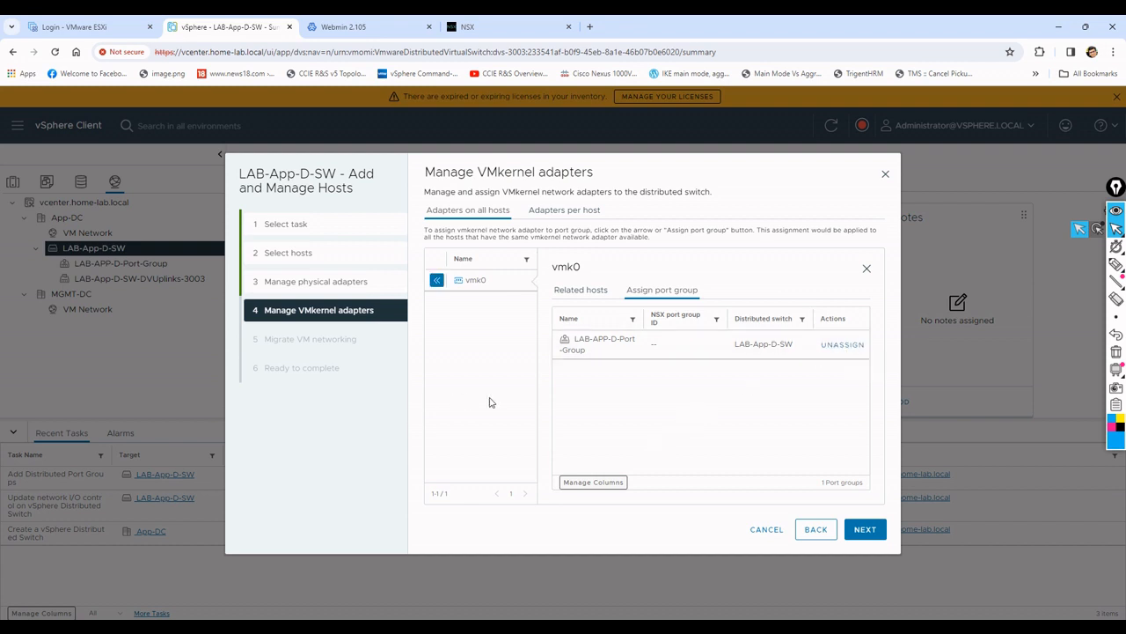
click(867, 531)
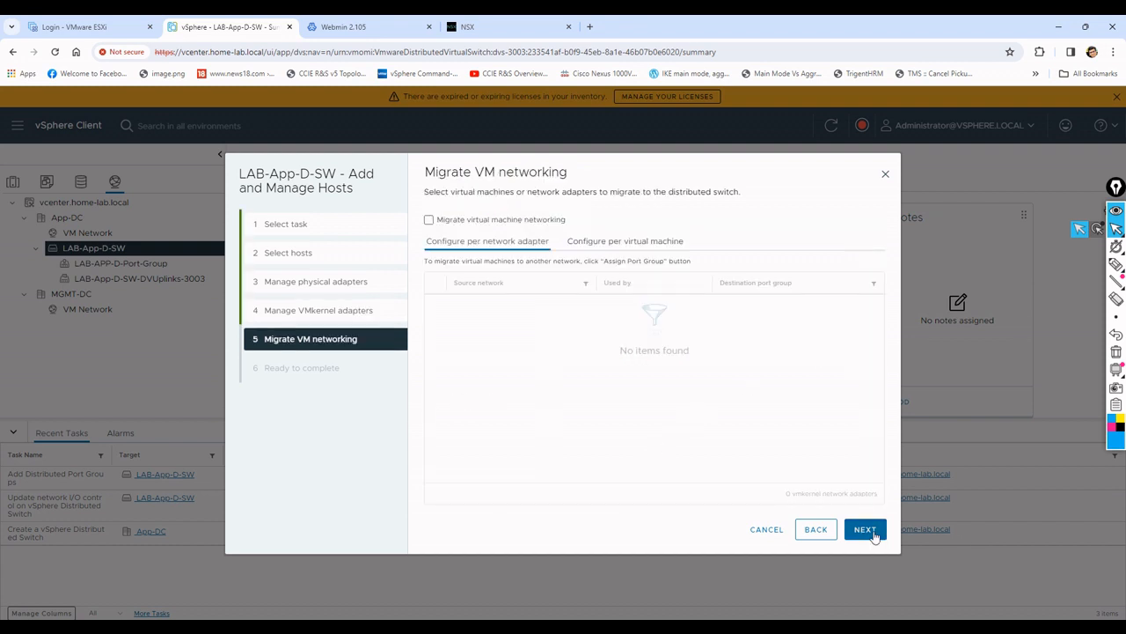
click(867, 530)
click(866, 531)
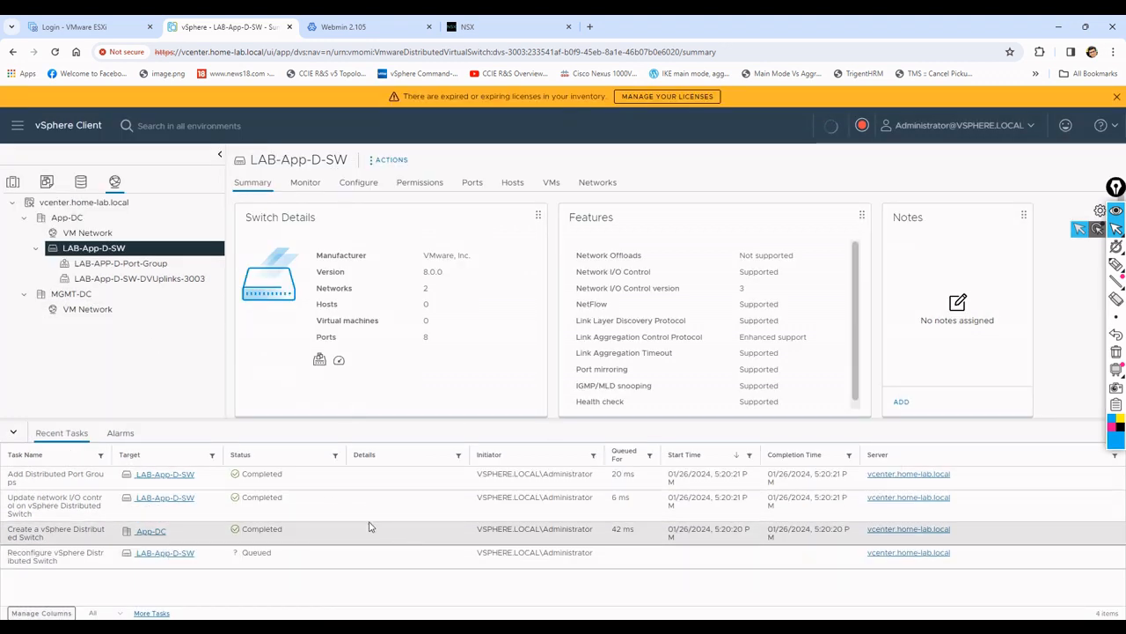
Step: Examine the physical network adapters of the app.home-lab.local host in APP-Cluster
click(13, 185)
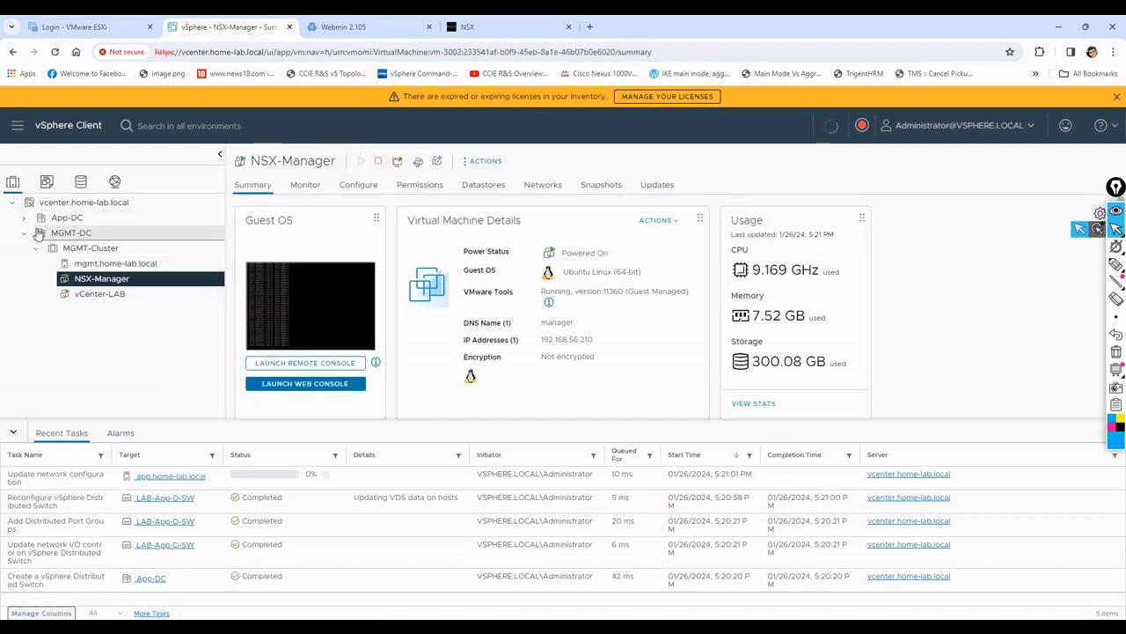
click(24, 219)
click(35, 234)
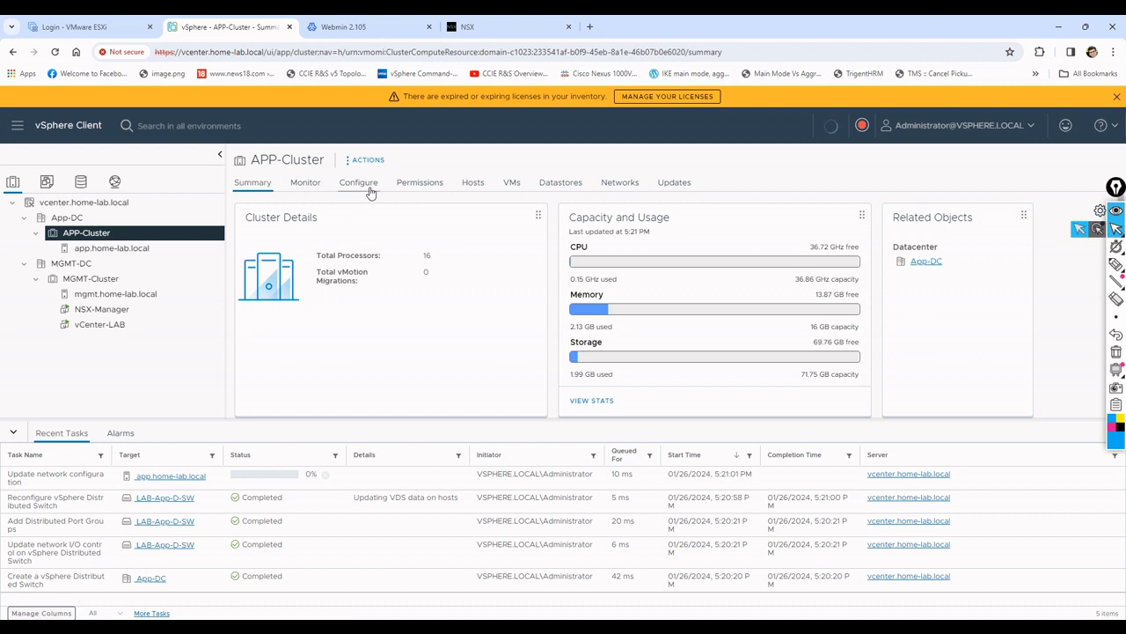
click(370, 189)
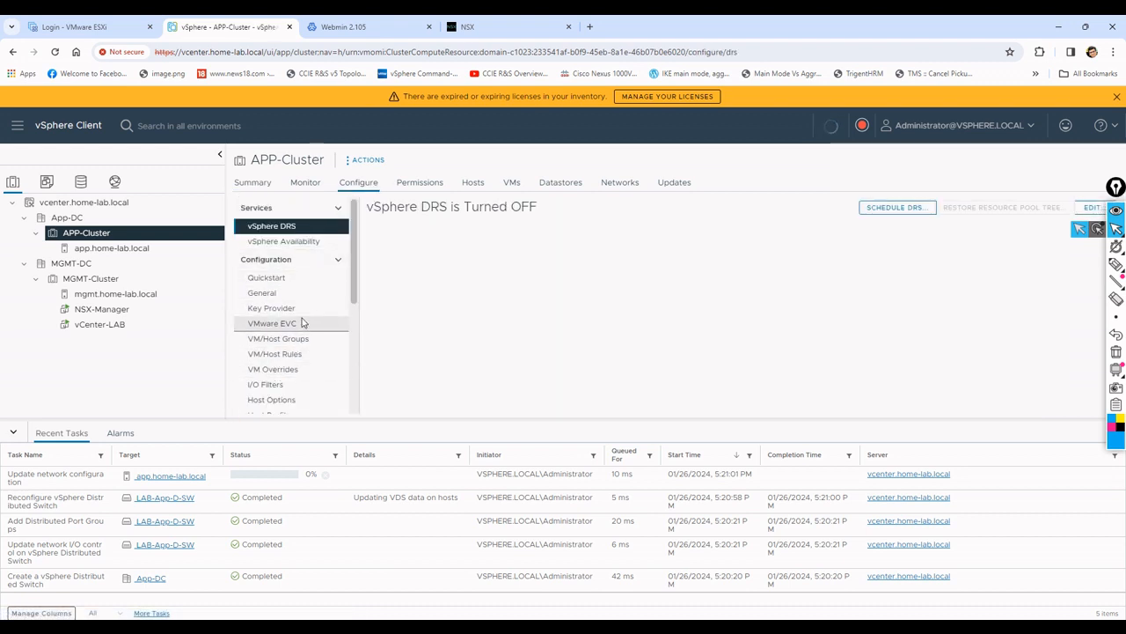
scroll(321, 304, down, 5)
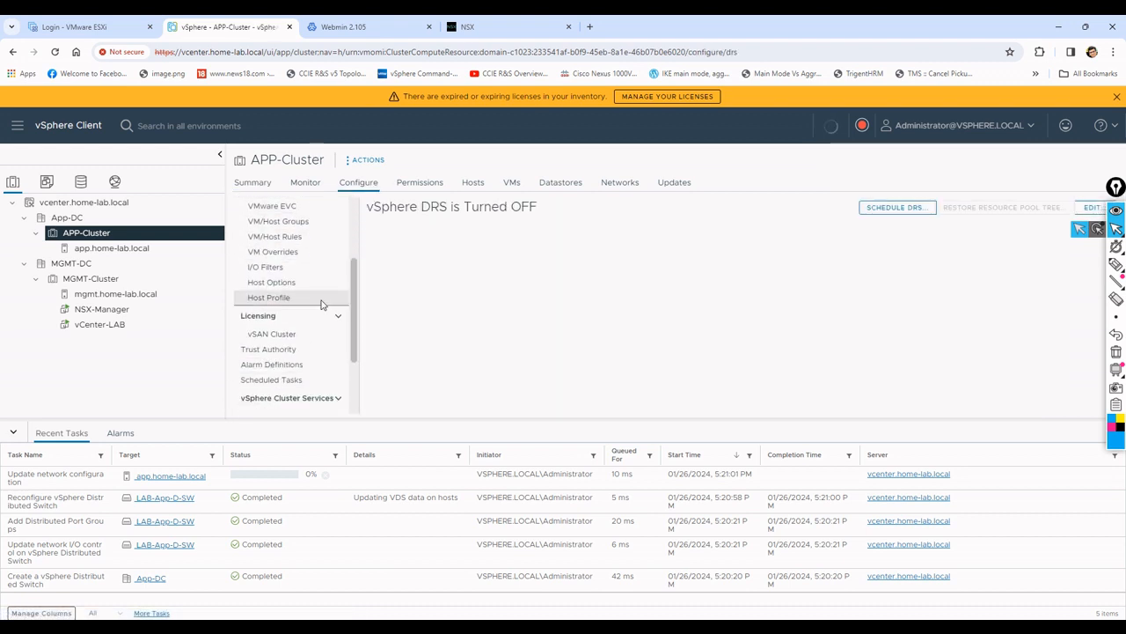
scroll(321, 305, up, 4)
scroll(322, 304, up, 1)
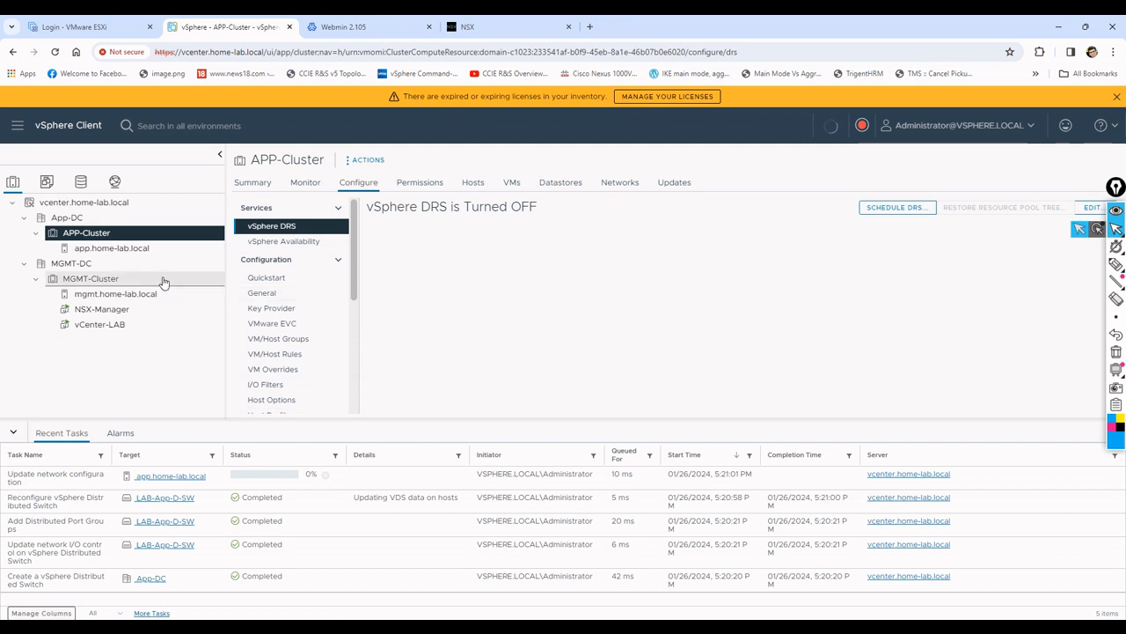
click(130, 250)
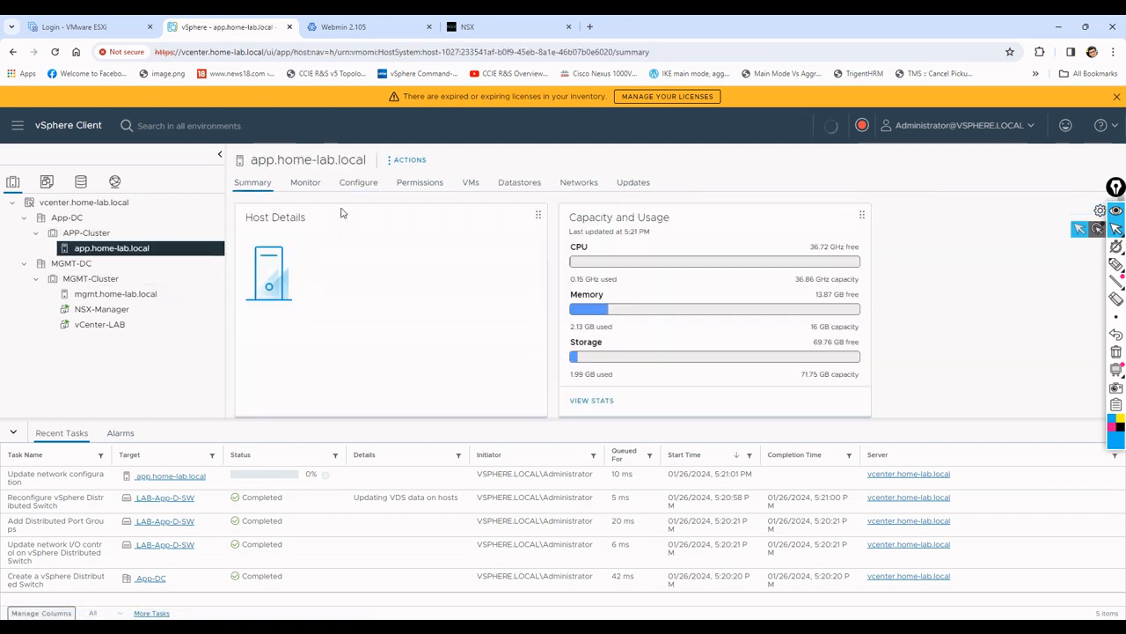
click(364, 188)
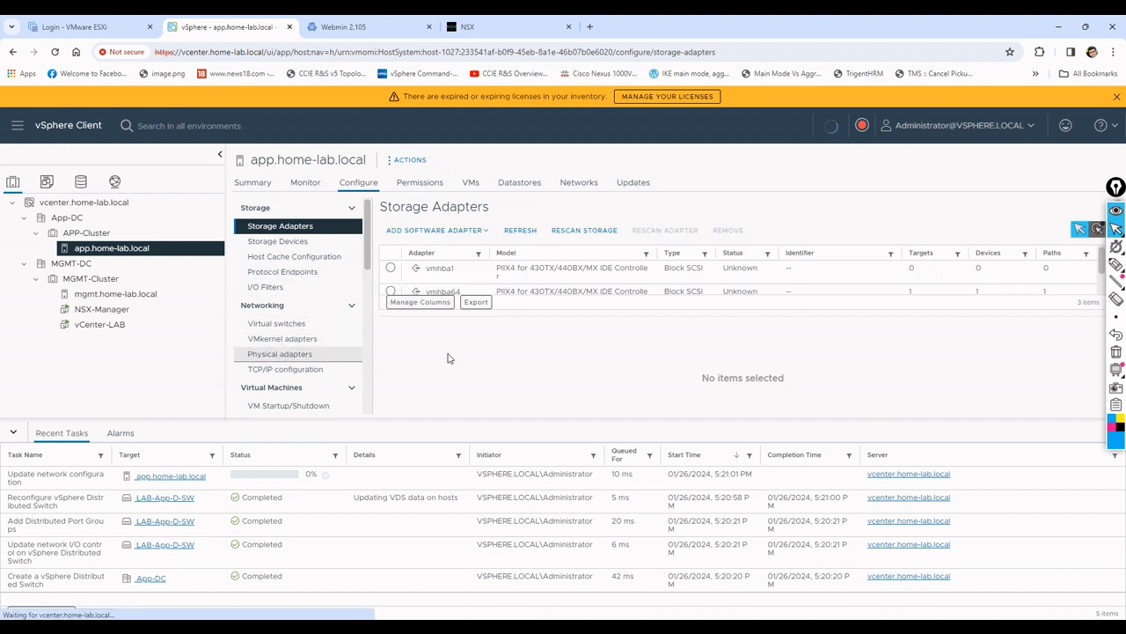
click(305, 354)
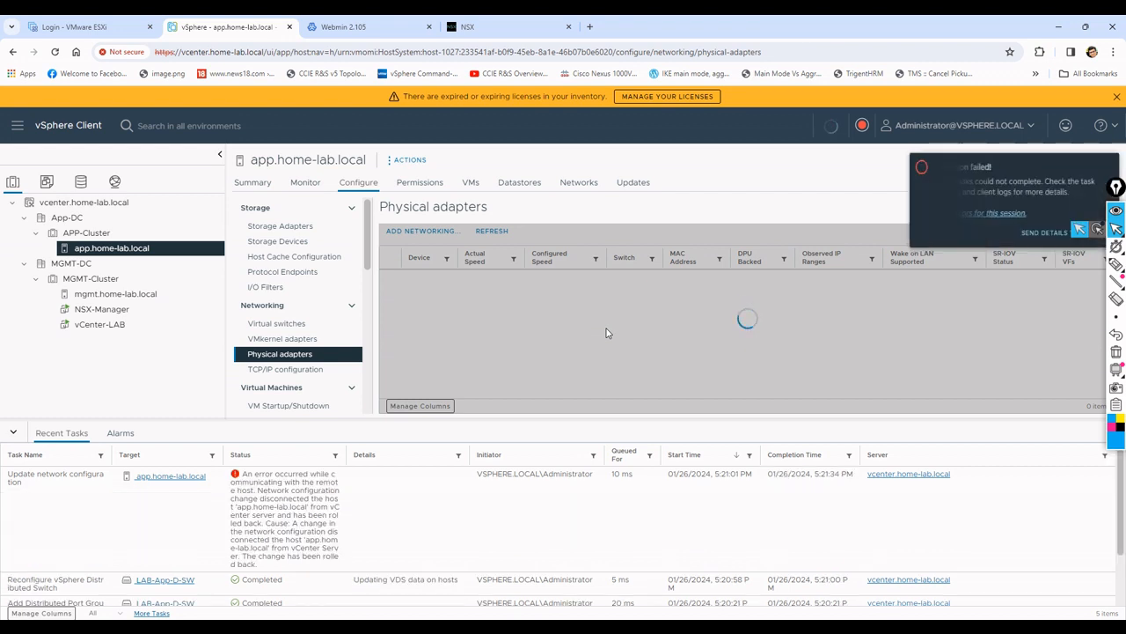
Step: Sketch a divided box with the pen below the physical adapters list and an arrow from it to the handwritten word "Uplink"
mouse_move(1117, 268)
click(1060, 265)
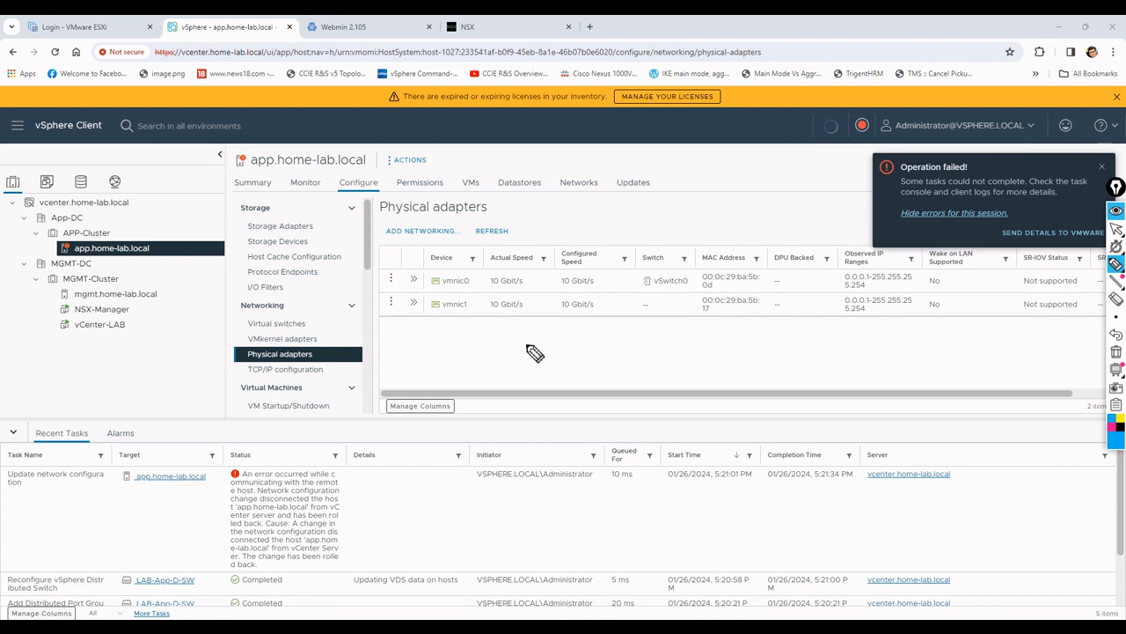
drag(483, 284, 551, 297)
mouse_move(685, 304)
mouse_down()
mouse_move(502, 290)
mouse_move(448, 390)
mouse_move(652, 466)
mouse_up()
drag(682, 304, 622, 468)
drag(571, 304, 489, 484)
mouse_move(620, 368)
mouse_down()
mouse_move(744, 368)
mouse_move(735, 376)
mouse_up()
mouse_move(775, 345)
mouse_down()
mouse_move(805, 369)
mouse_move(820, 355)
mouse_move(853, 369)
mouse_move(904, 365)
mouse_up()
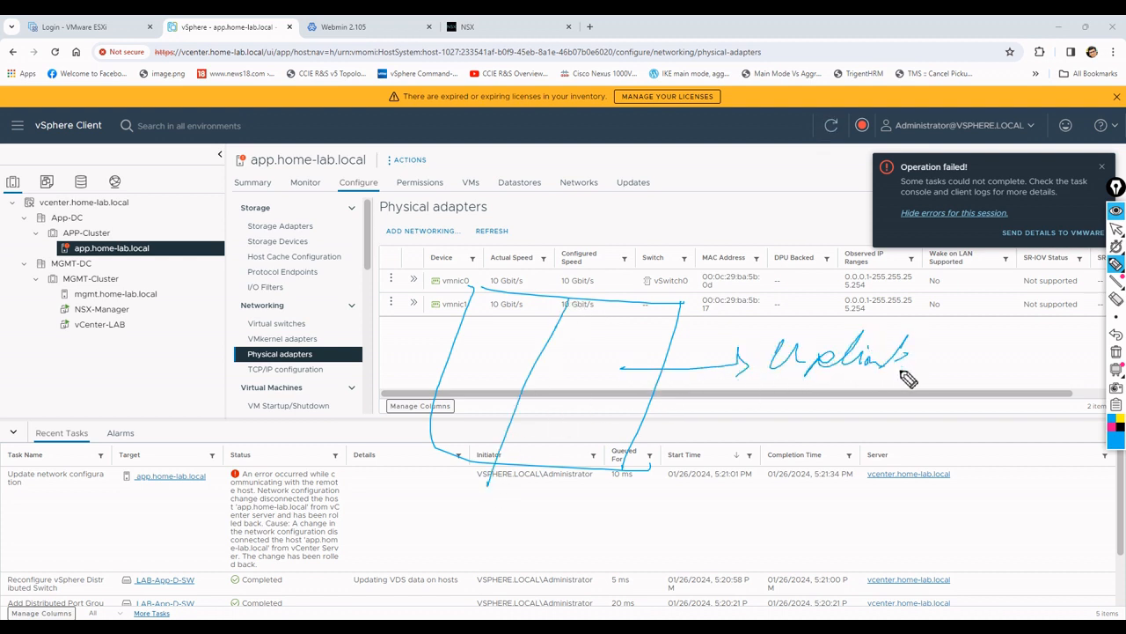
Step: Annotate the sketch with a circled "VM", traffic arrows between it, the box and the uplink, and a checkmark beside the app.home-lab.local host
mouse_move(481, 343)
mouse_down()
mouse_move(350, 393)
mouse_move(370, 388)
mouse_up()
mouse_move(187, 394)
mouse_down()
mouse_move(243, 381)
mouse_move(247, 415)
mouse_up()
drag(162, 441, 263, 387)
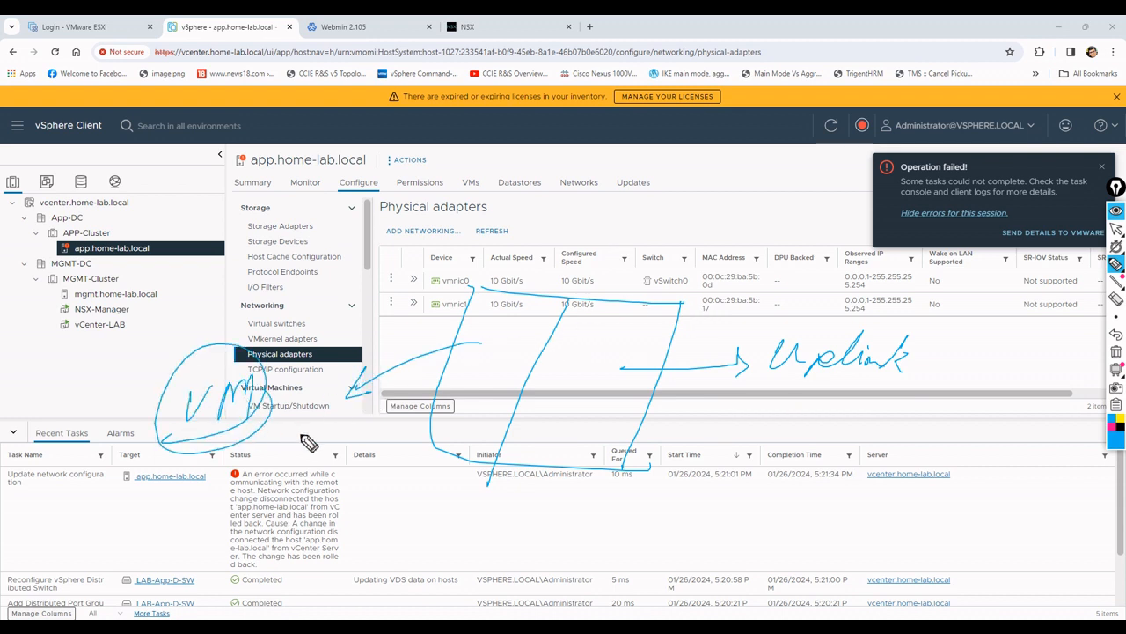
drag(254, 431, 473, 420)
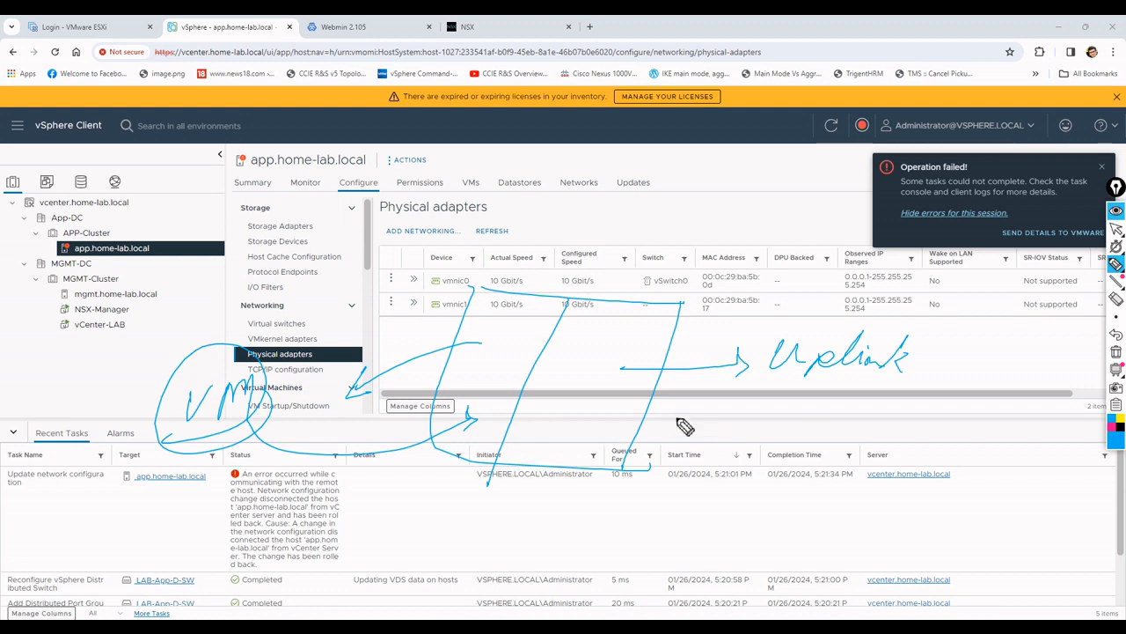
drag(633, 410, 765, 419)
drag(765, 395, 757, 422)
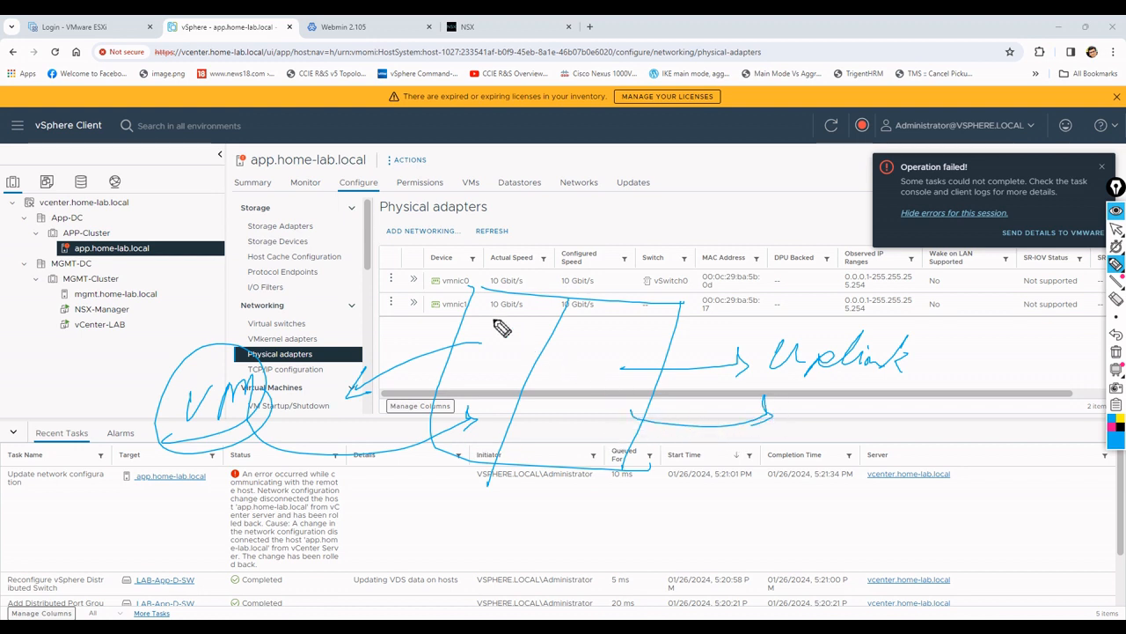
drag(153, 256, 195, 237)
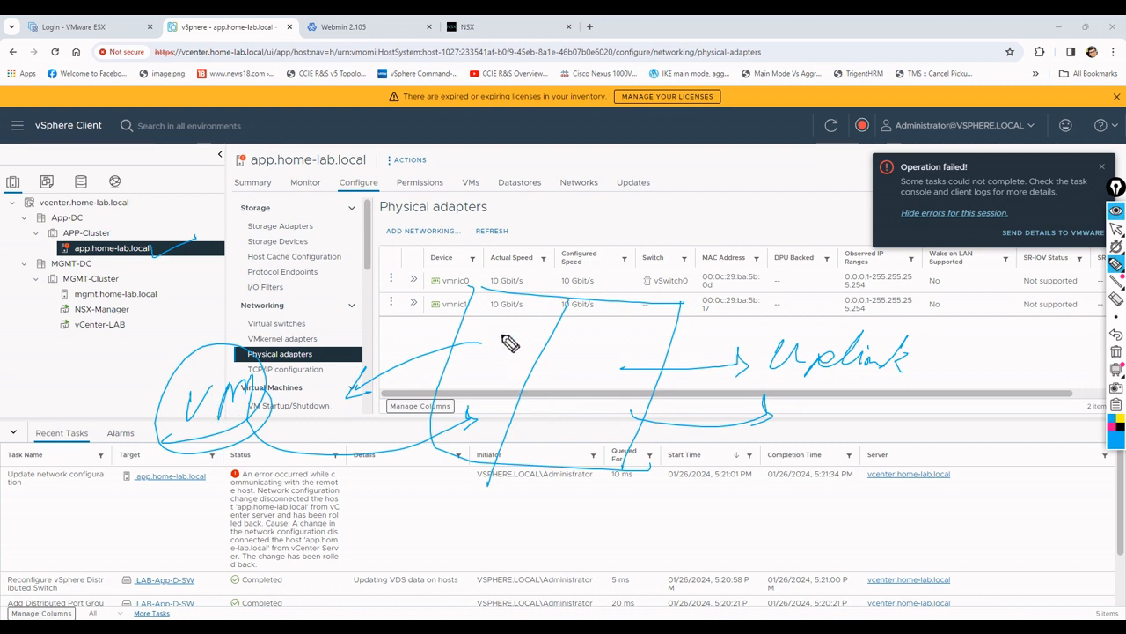
Step: Draw a cross in the box's VM-side section, a handwritten "uplink" label above the box, and an arrow into its uplink-side section
drag(518, 325, 414, 450)
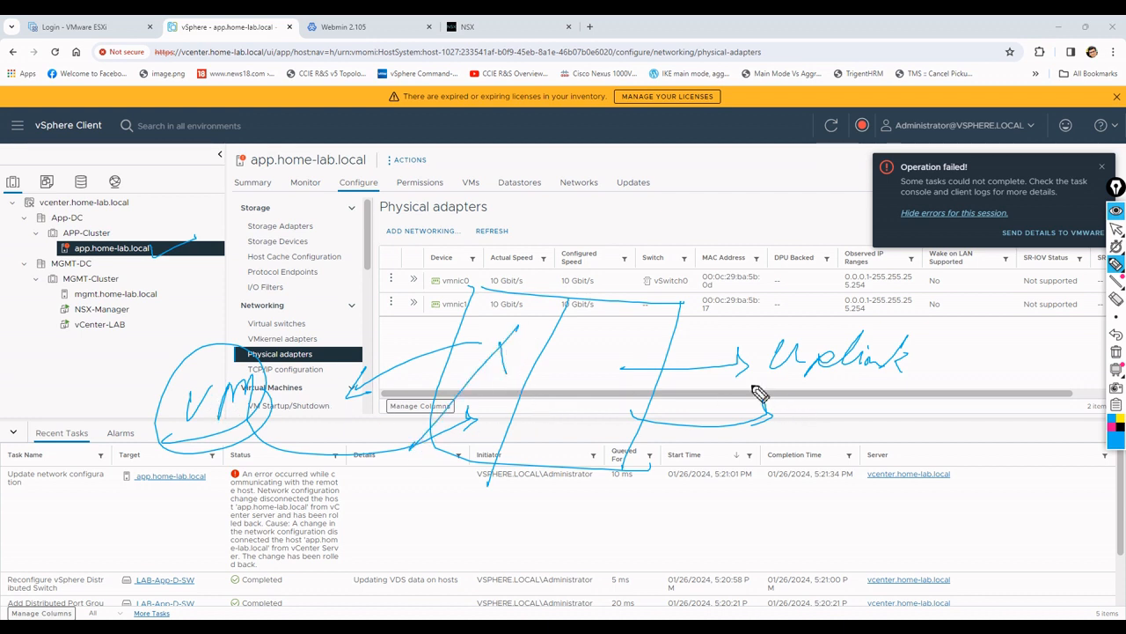
mouse_move(588, 228)
mouse_down()
mouse_move(588, 262)
mouse_move(619, 245)
mouse_move(612, 300)
mouse_up()
mouse_move(642, 231)
mouse_down()
mouse_move(704, 231)
mouse_move(731, 248)
mouse_move(748, 215)
mouse_move(800, 260)
mouse_up()
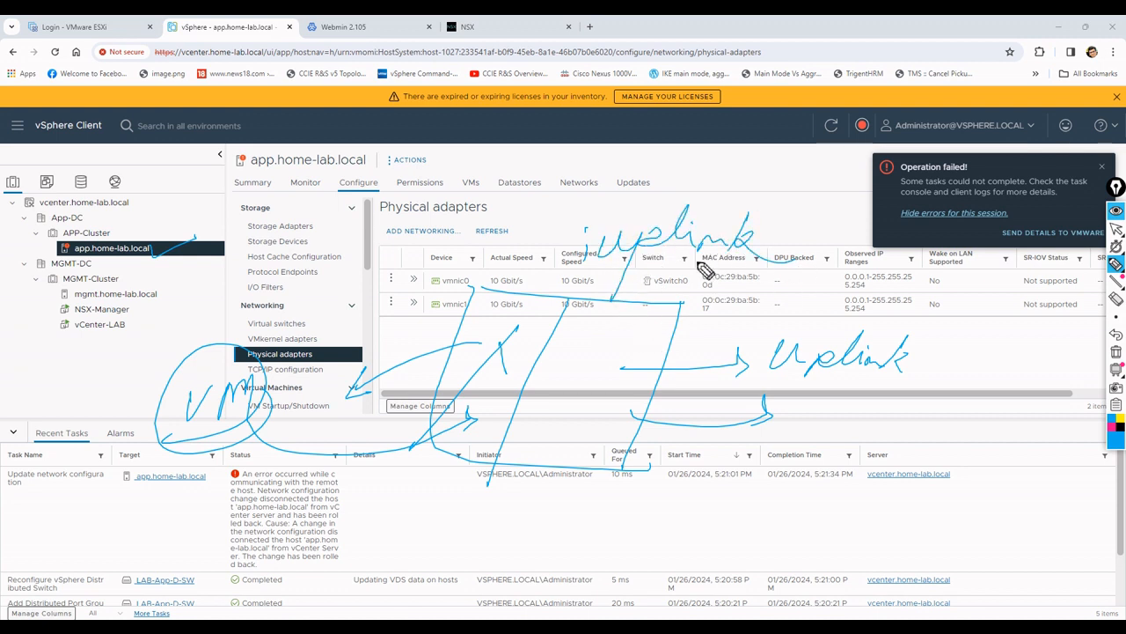
mouse_move(679, 321)
mouse_down()
mouse_move(648, 361)
mouse_move(684, 357)
mouse_up()
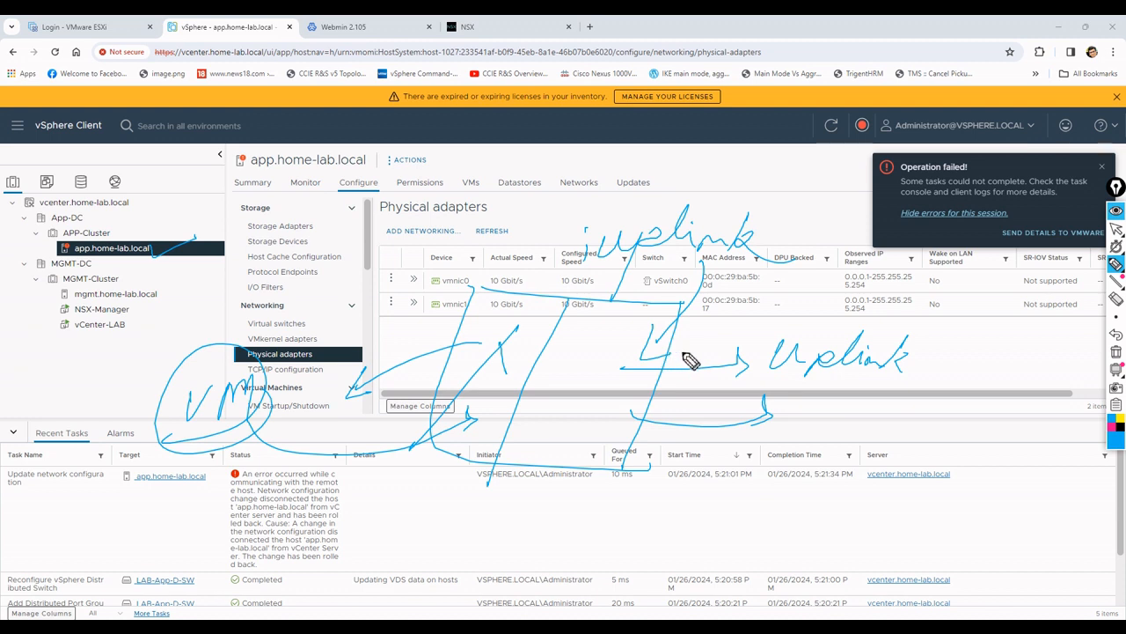
Step: Draw an arrow from the box's lower edge to the handwritten word "Esxi", and another arrow from its upper corner toward a second label
drag(595, 473, 664, 538)
drag(640, 565, 666, 547)
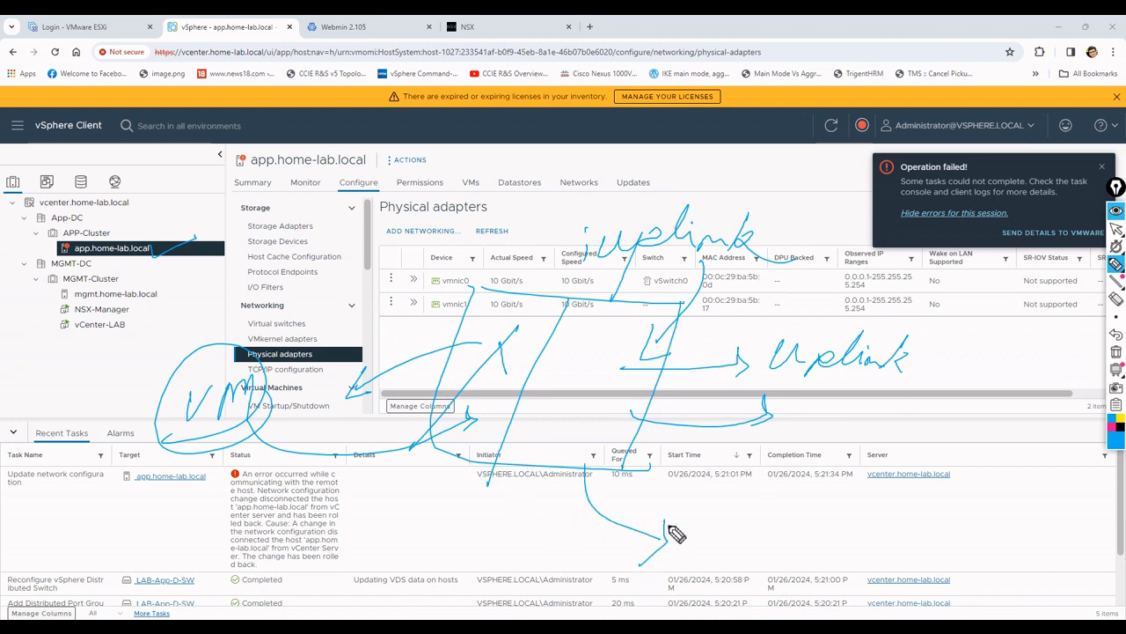
mouse_move(695, 505)
mouse_down()
mouse_move(674, 523)
mouse_move(706, 548)
mouse_move(730, 554)
mouse_move(749, 535)
mouse_up()
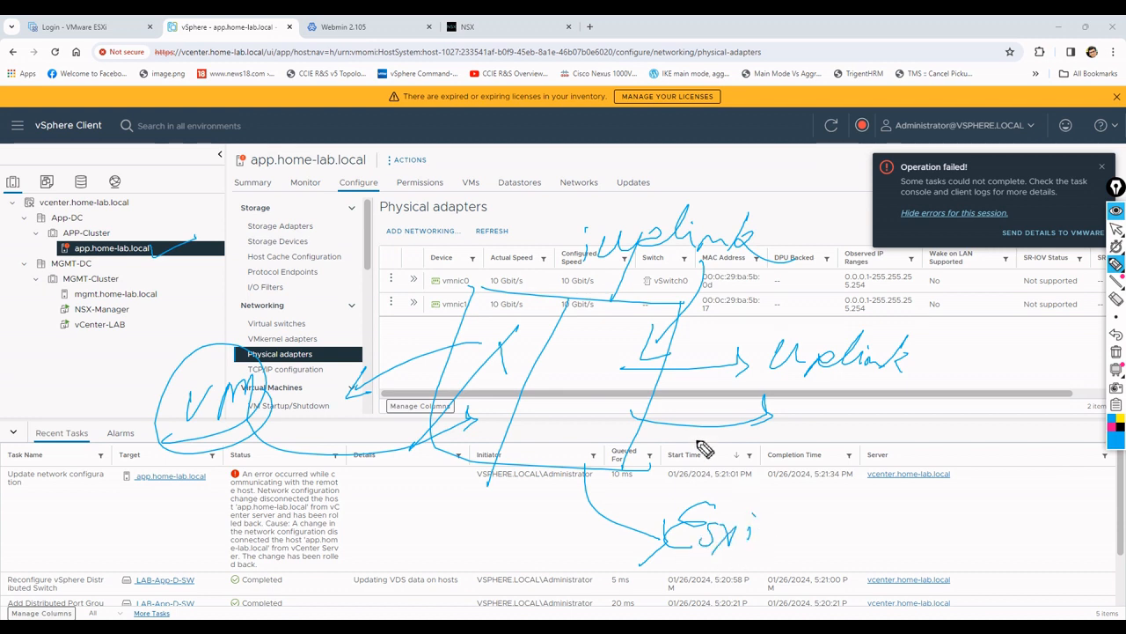
mouse_move(476, 282)
mouse_down()
mouse_move(433, 424)
mouse_move(658, 472)
mouse_move(629, 285)
mouse_move(528, 294)
mouse_move(467, 281)
mouse_move(414, 235)
mouse_up()
mouse_move(399, 263)
mouse_down()
mouse_move(407, 237)
mouse_move(461, 254)
mouse_up()
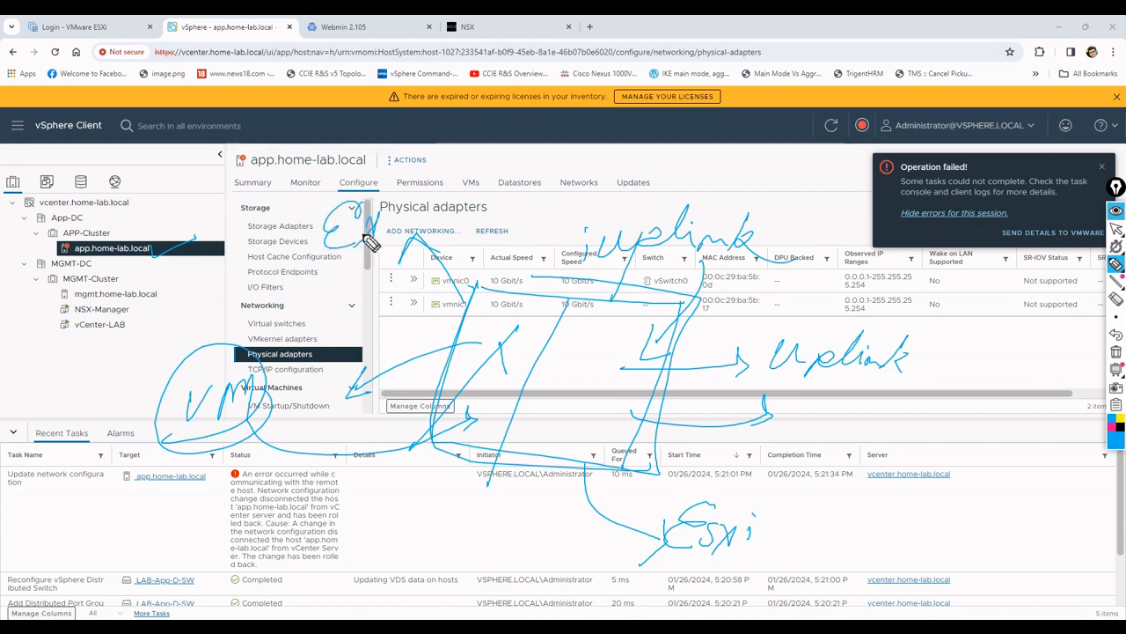